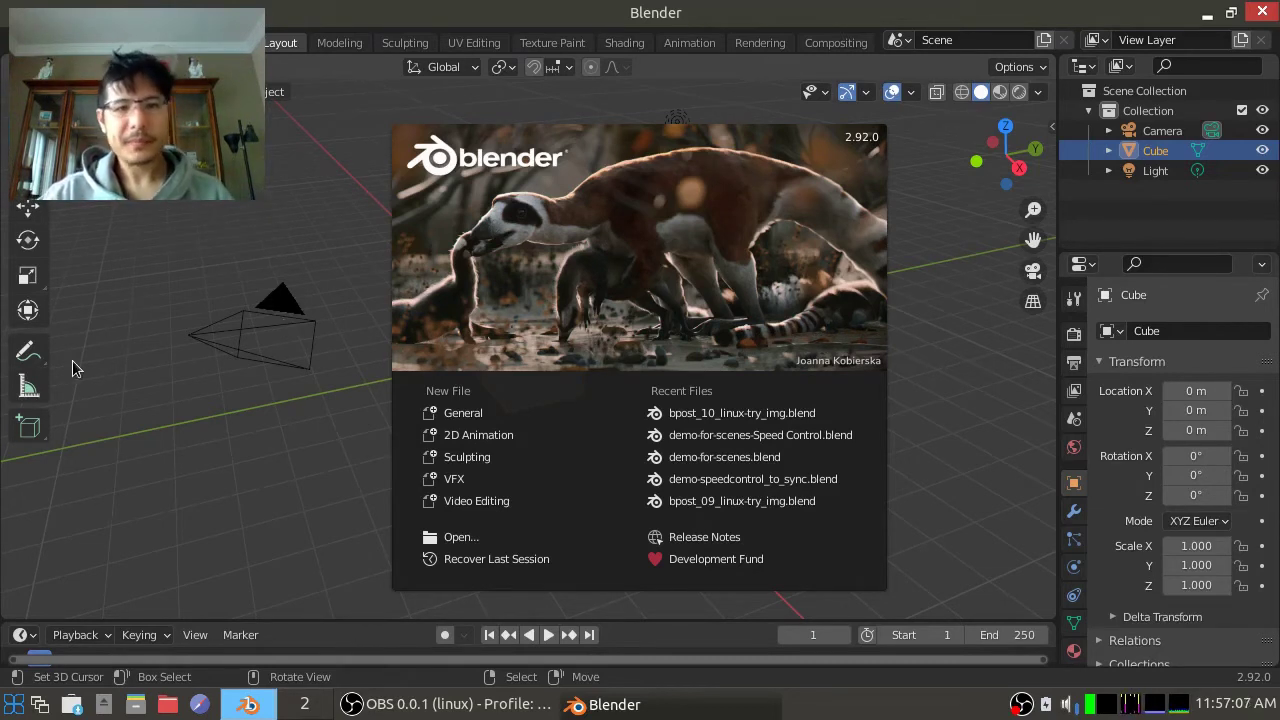
# - Start a new Video Editing project and widen the Properties panel to review Output settings
pyautogui.click(491, 501)
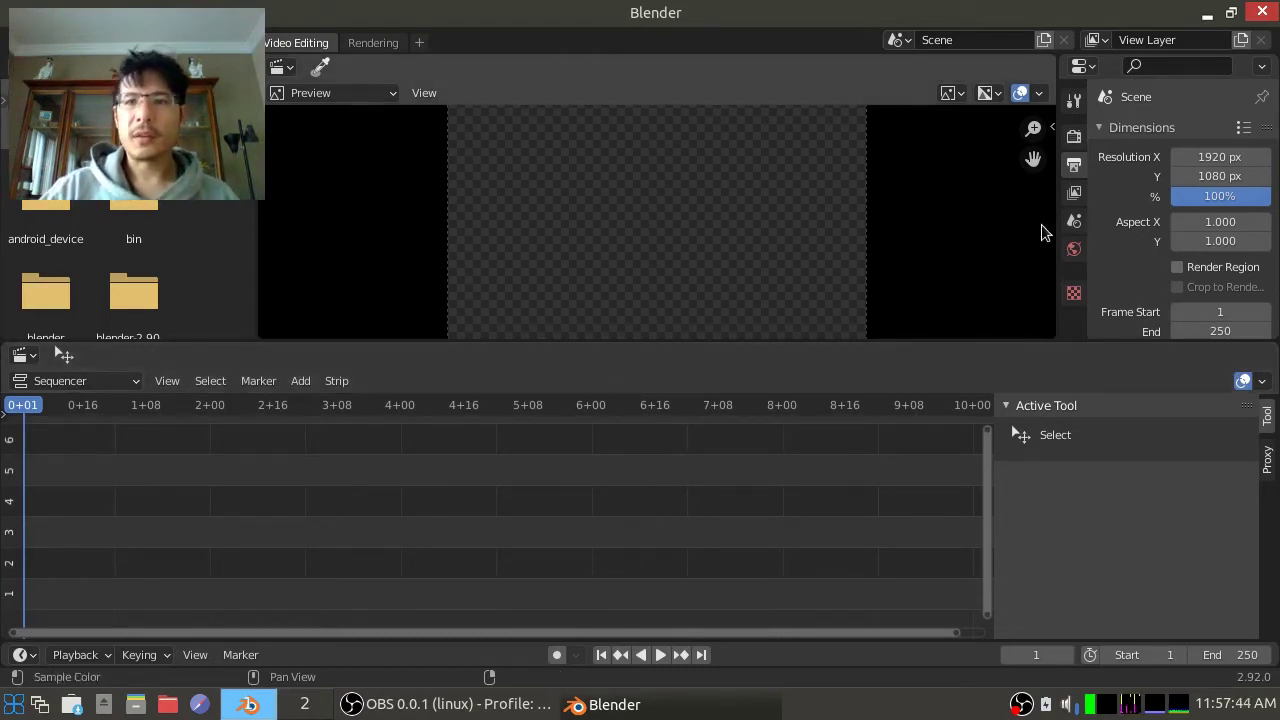
pyautogui.moveTo(1057, 229); pyautogui.dragTo(880, 236)
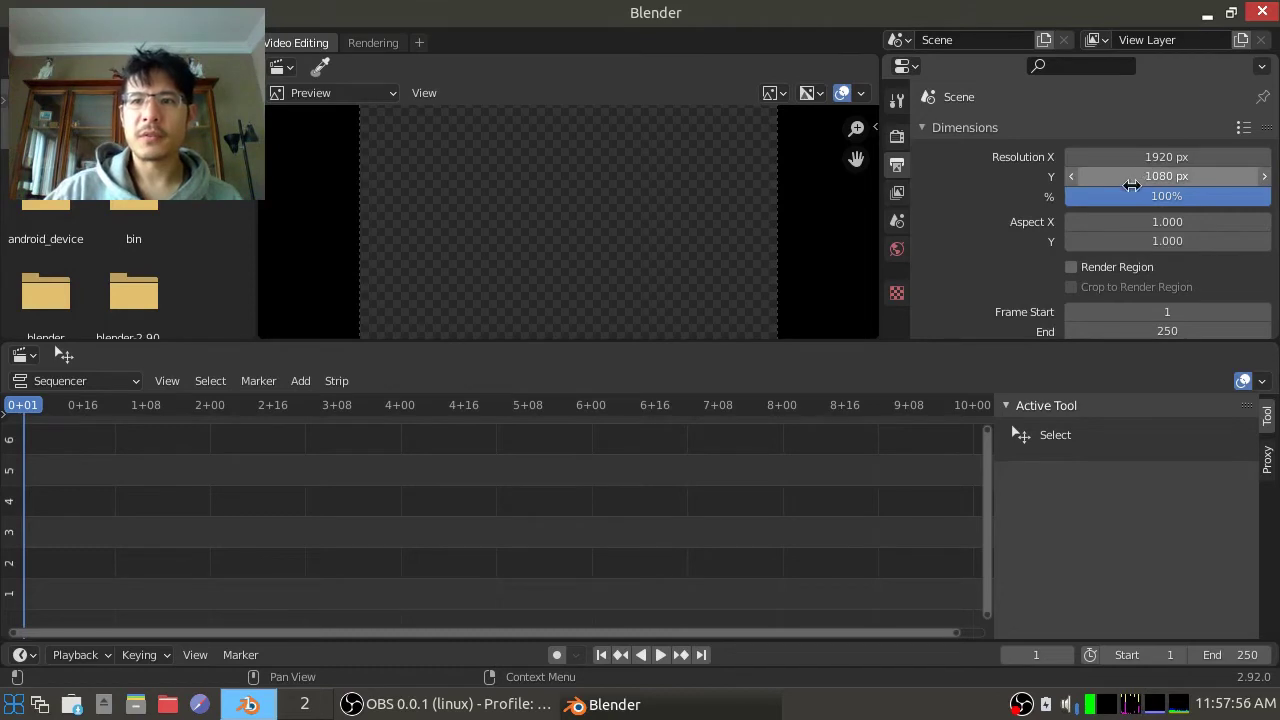
pyautogui.scroll(-2, 1083, 220)
pyautogui.scroll(-4, 1083, 220)
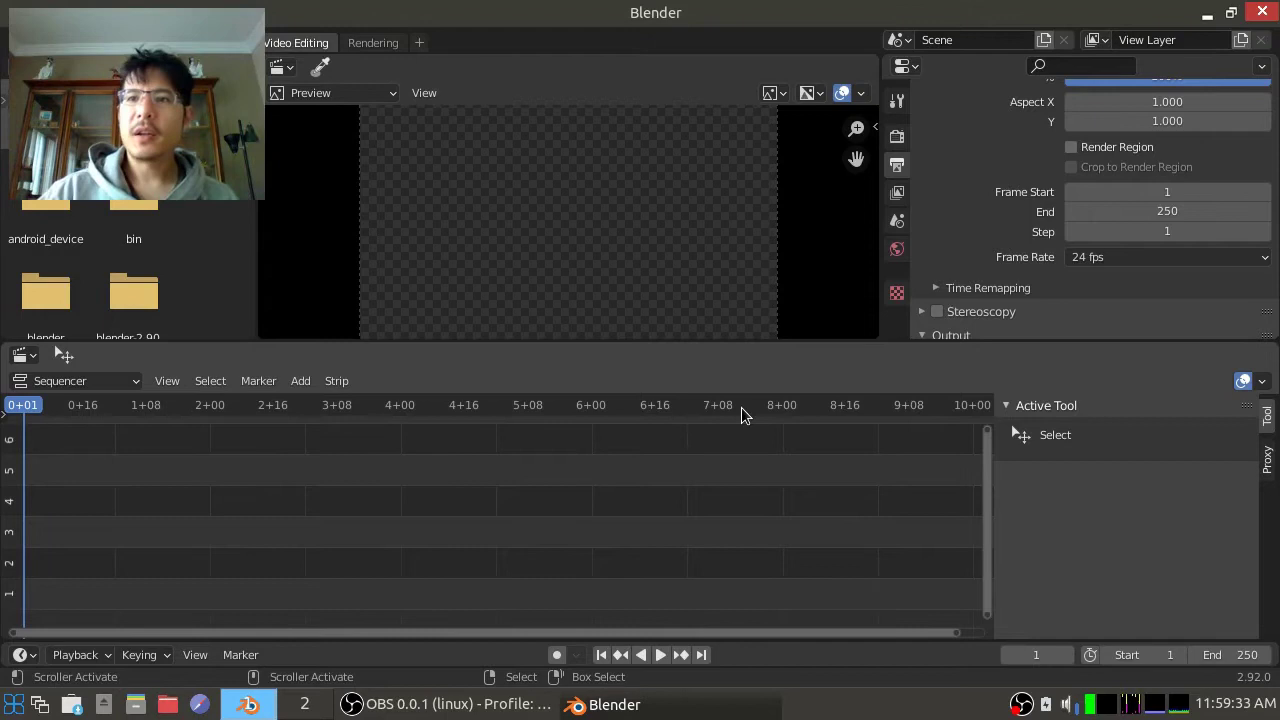
pyautogui.scroll(3, 1010, 220)
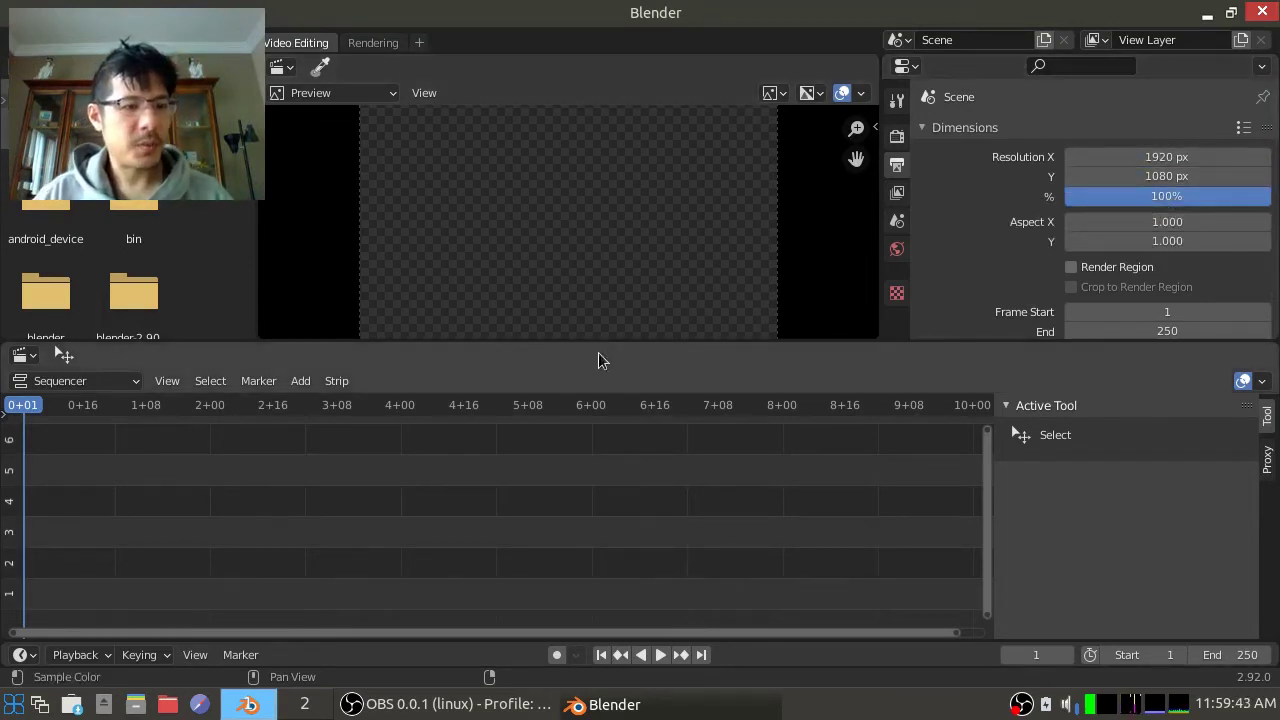
# - Add Mdoc Intro-30sec-540p.mp4 from the recent 'in' folder as a movie strip
pyautogui.click(300, 384)
pyautogui.click(322, 472)
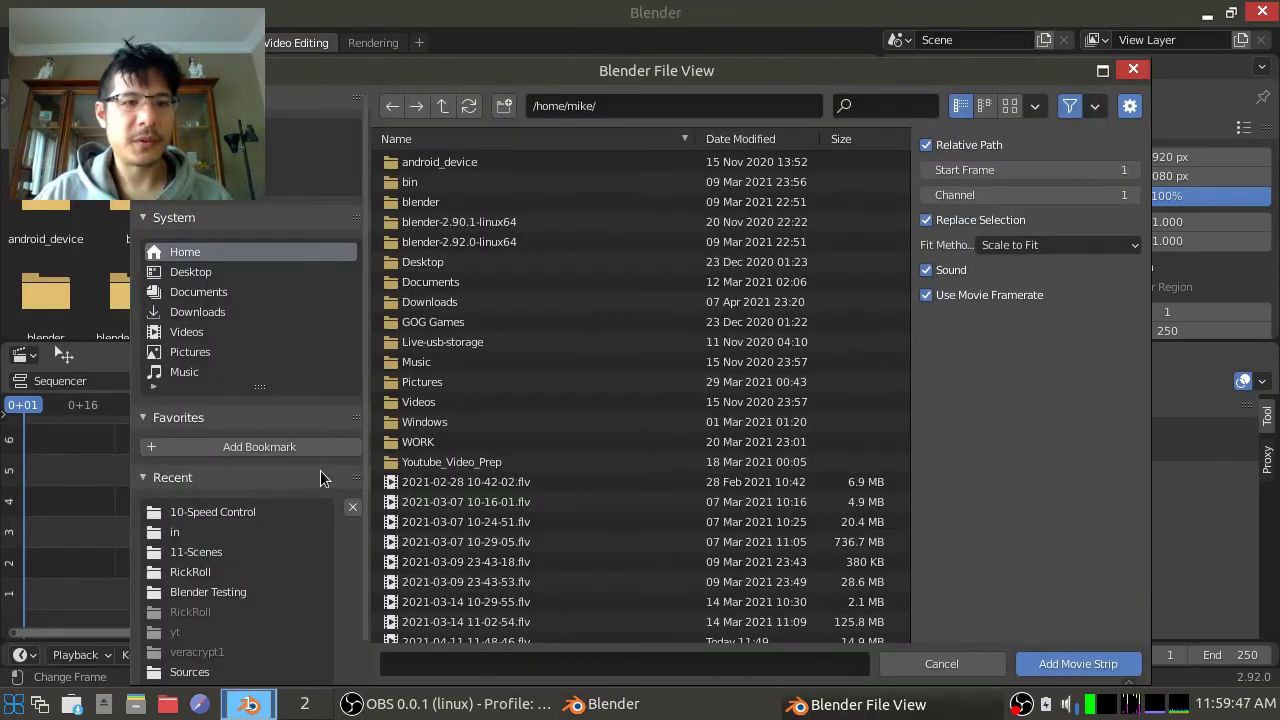
pyautogui.click(270, 531)
pyautogui.click(465, 443)
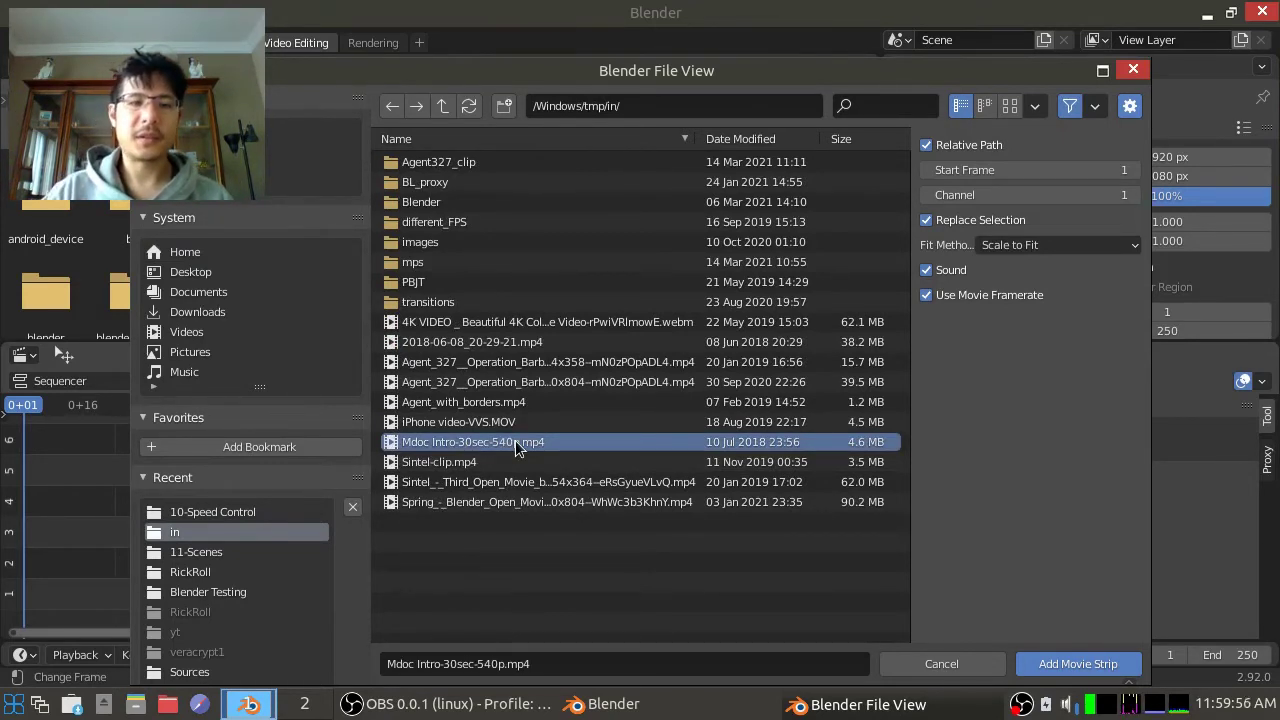
pyautogui.click(1066, 667)
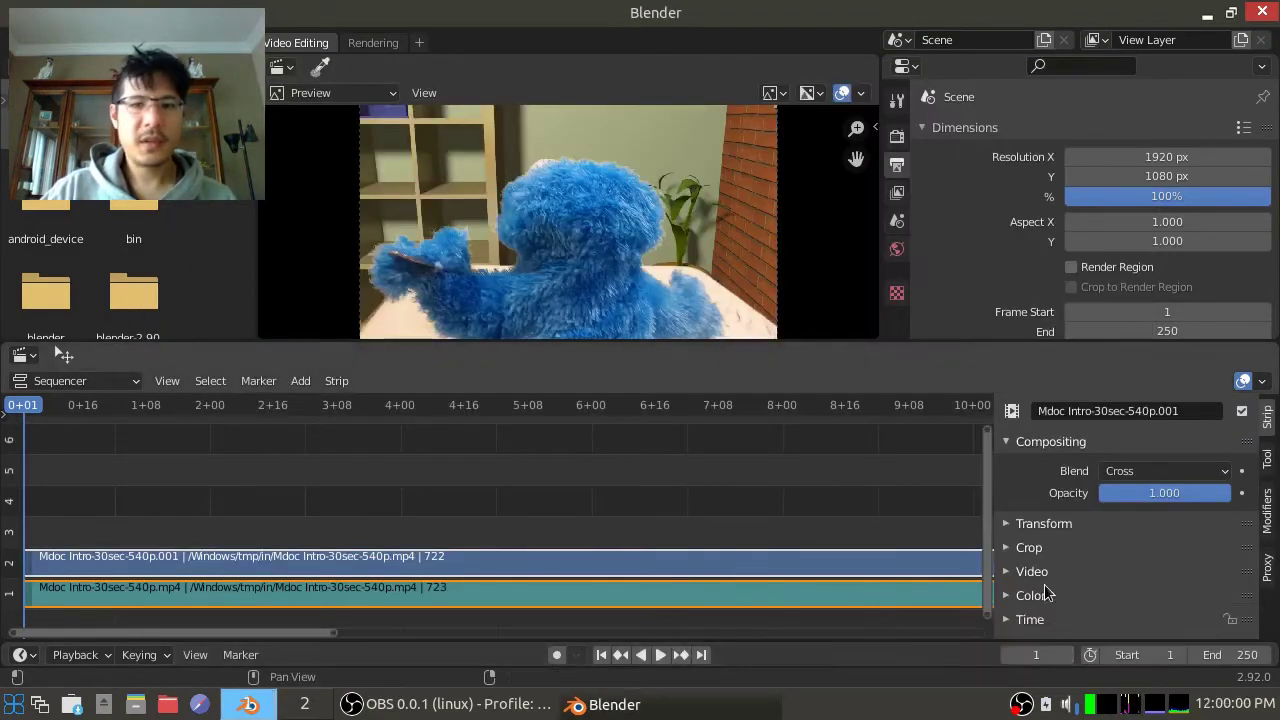
# - Widen the strip sidebar and expand the clip's Source and Transform panels
pyautogui.moveTo(993, 471); pyautogui.dragTo(902, 472)
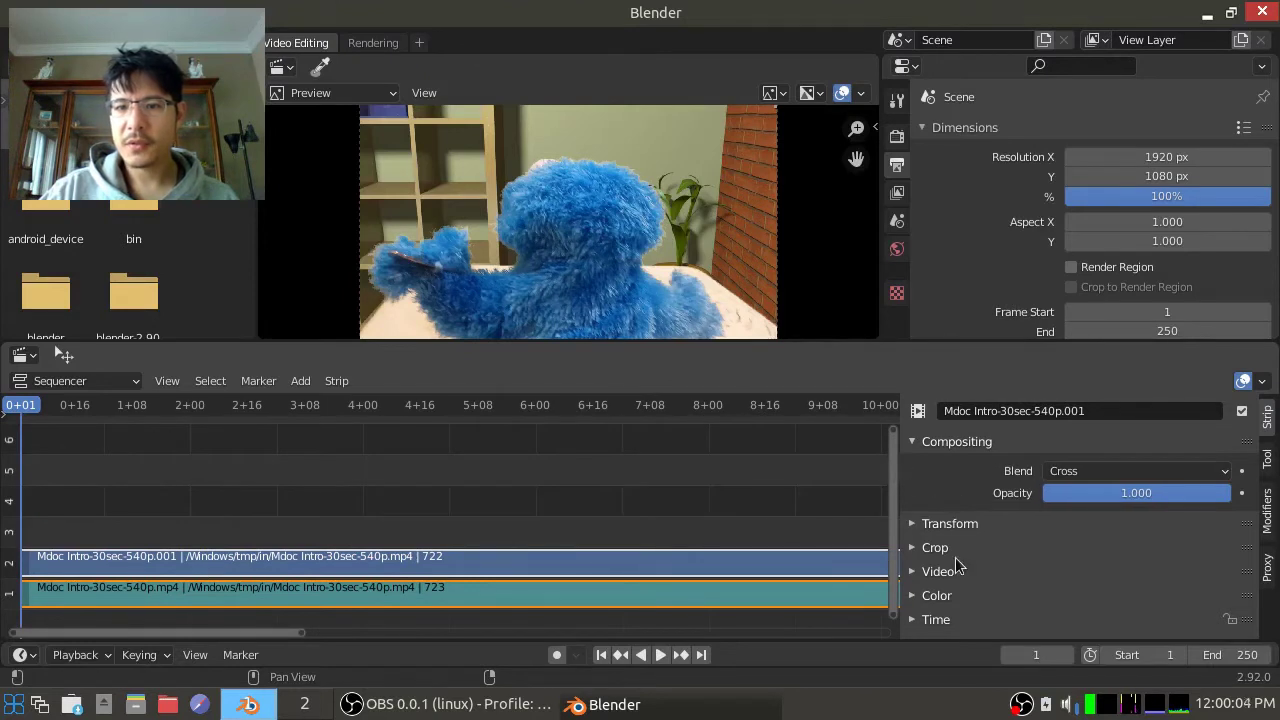
pyautogui.scroll(-2, 955, 557)
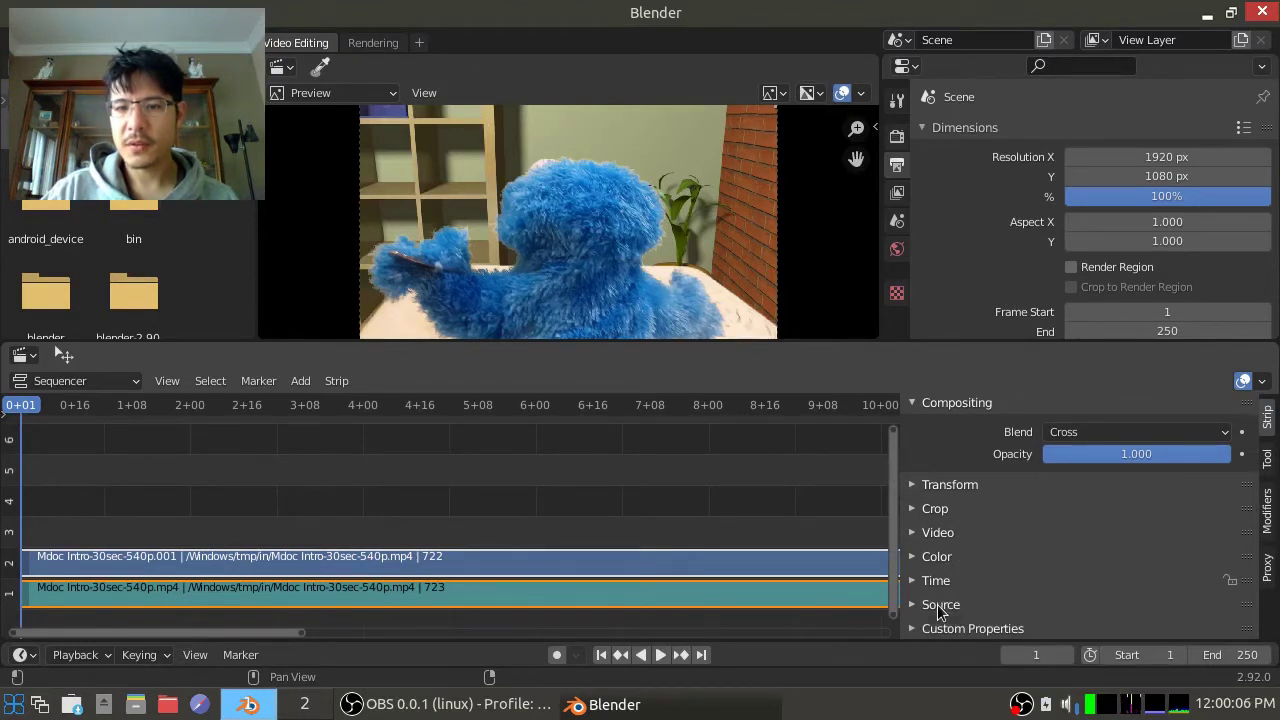
pyautogui.click(940, 605)
pyautogui.scroll(-4, 969, 580)
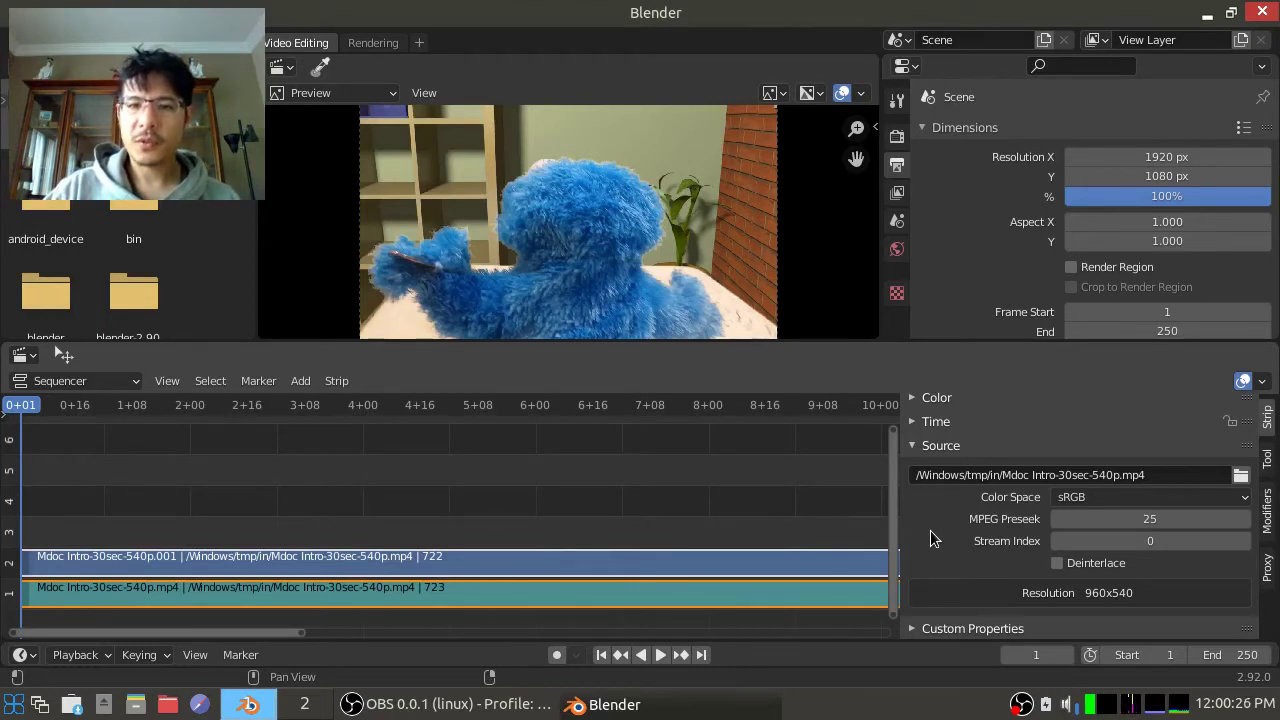
pyautogui.scroll(1, 930, 530)
pyautogui.scroll(3, 1072, 506)
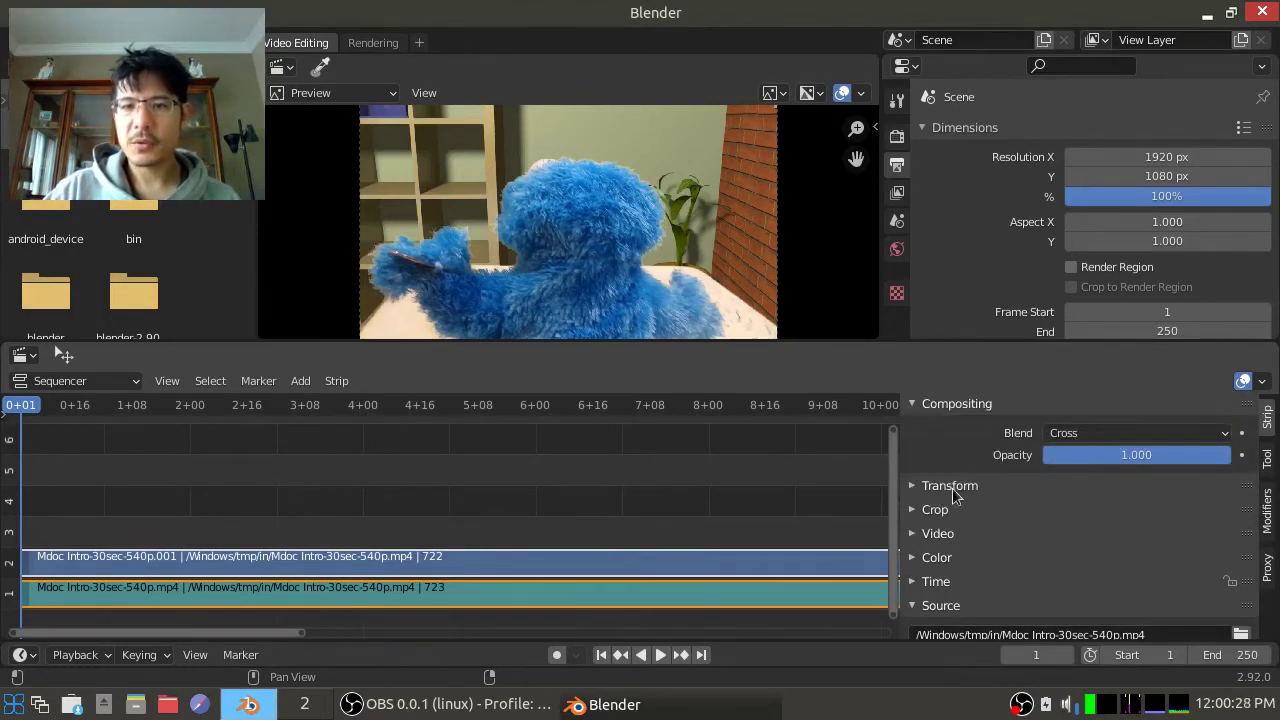
pyautogui.click(939, 491)
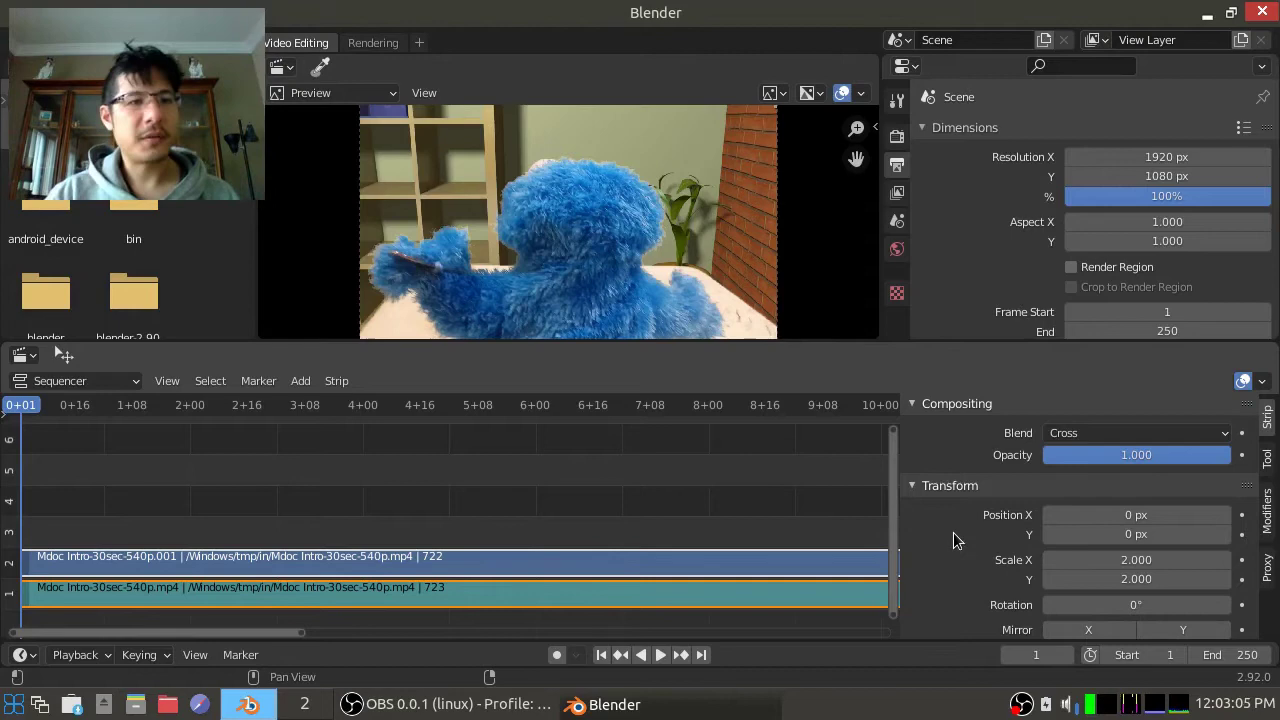
# - Add the 4K colour smoke .webm video as a new movie strip
pyautogui.click(334, 382)
pyautogui.click(302, 383)
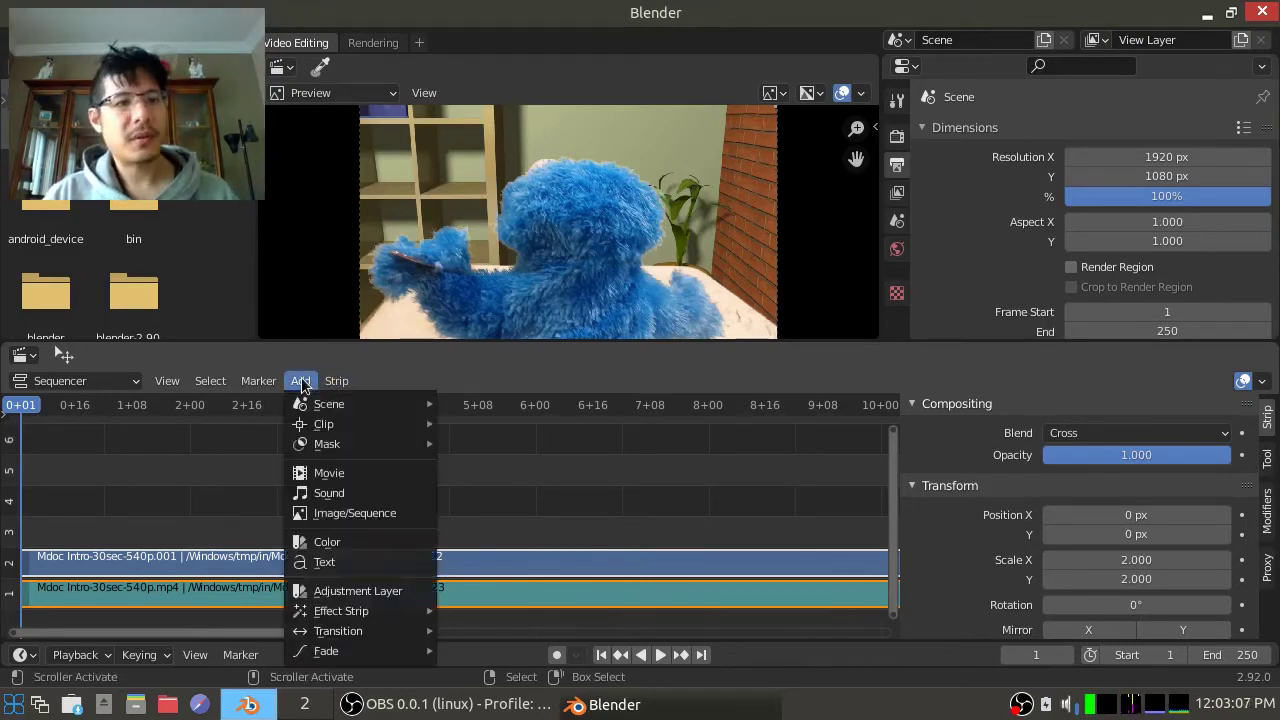
pyautogui.click(322, 472)
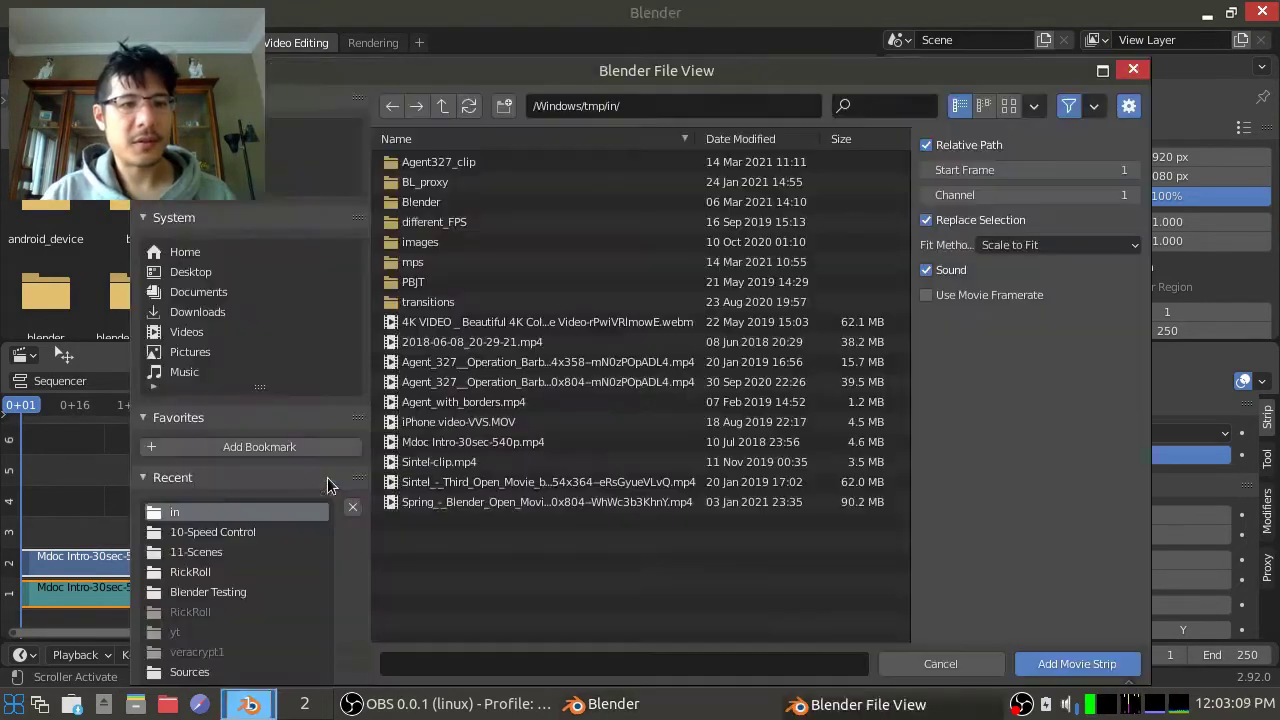
pyautogui.click(458, 322)
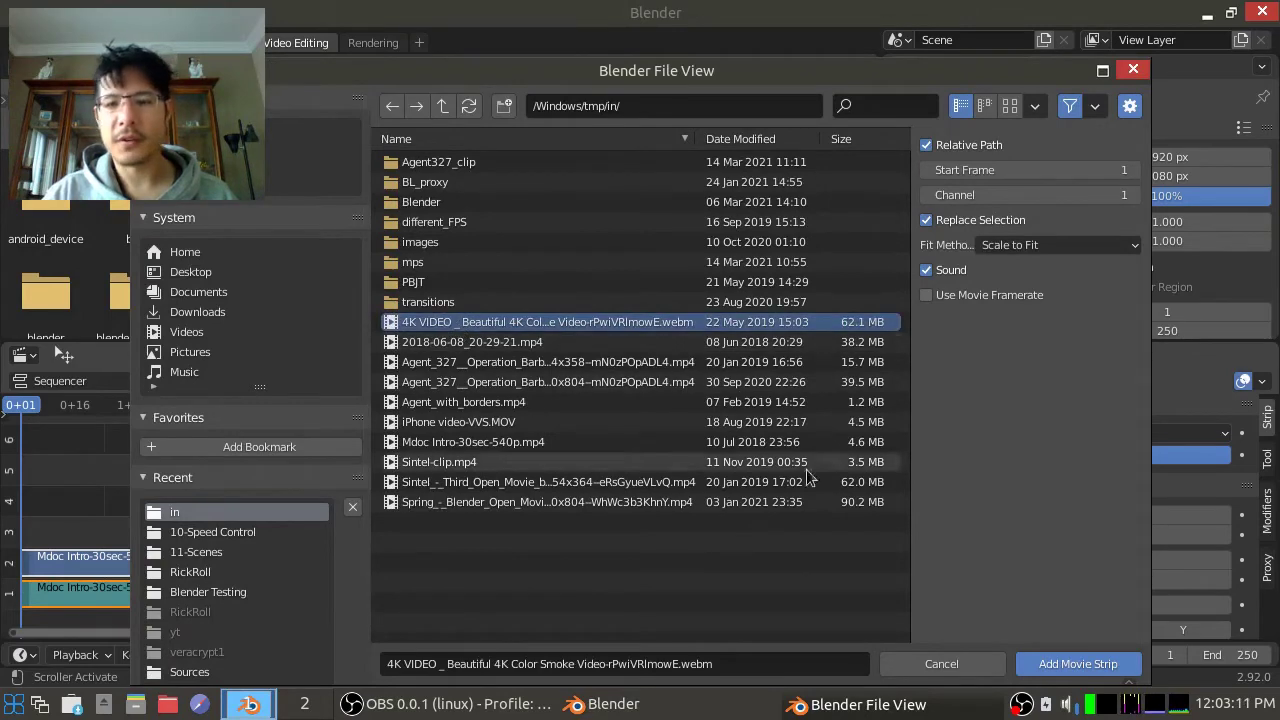
pyautogui.click(1065, 667)
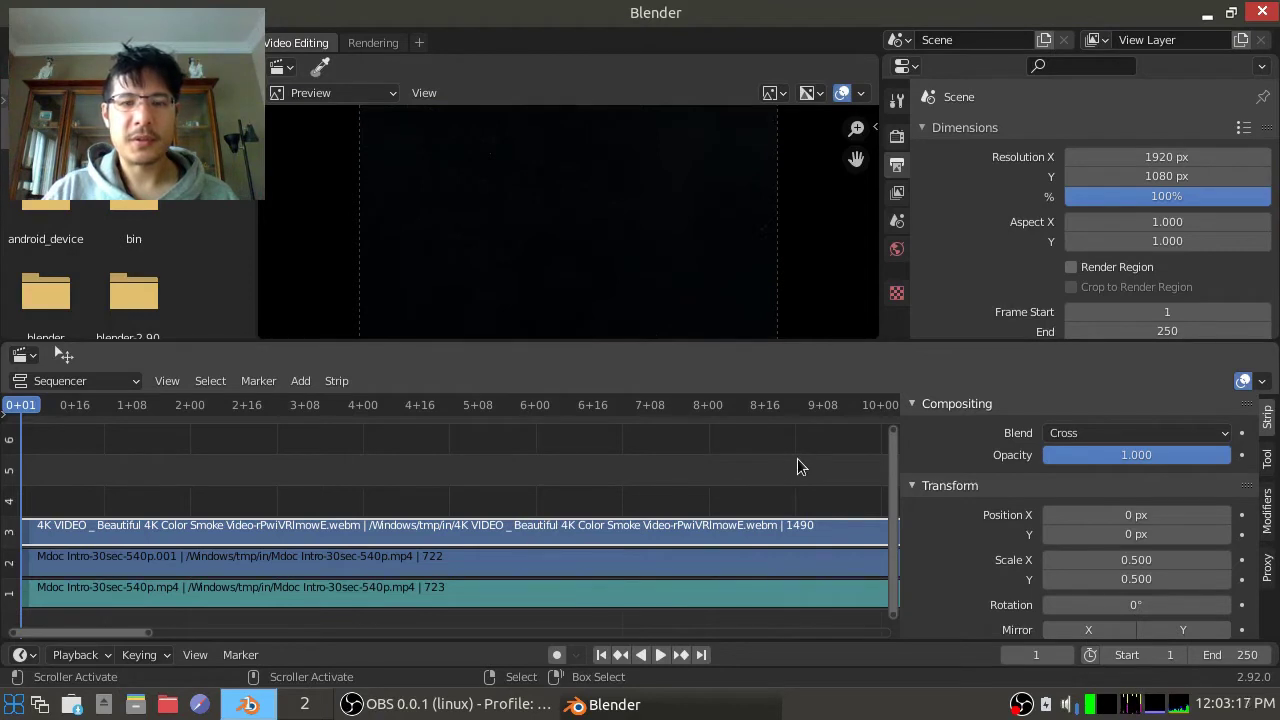
# - Move the playhead to frame 189 to preview the smoke strip
pyautogui.click(699, 455)
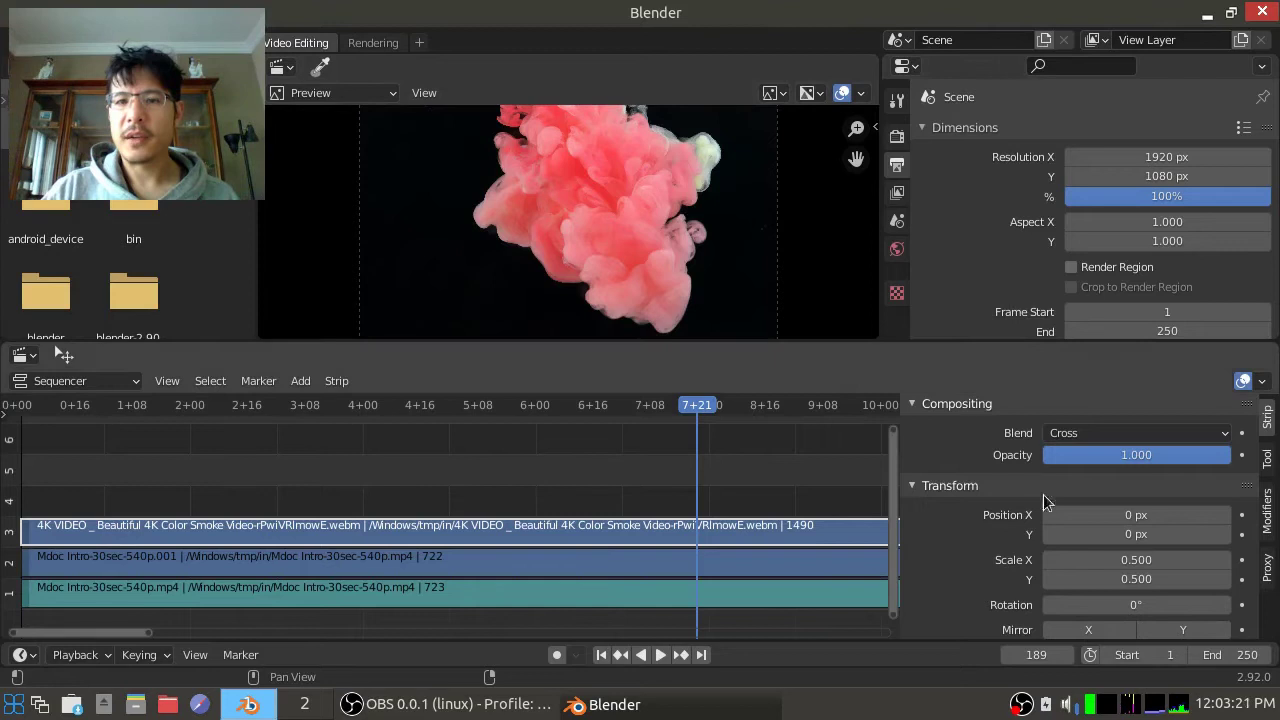
pyautogui.scroll(-5, 1086, 508)
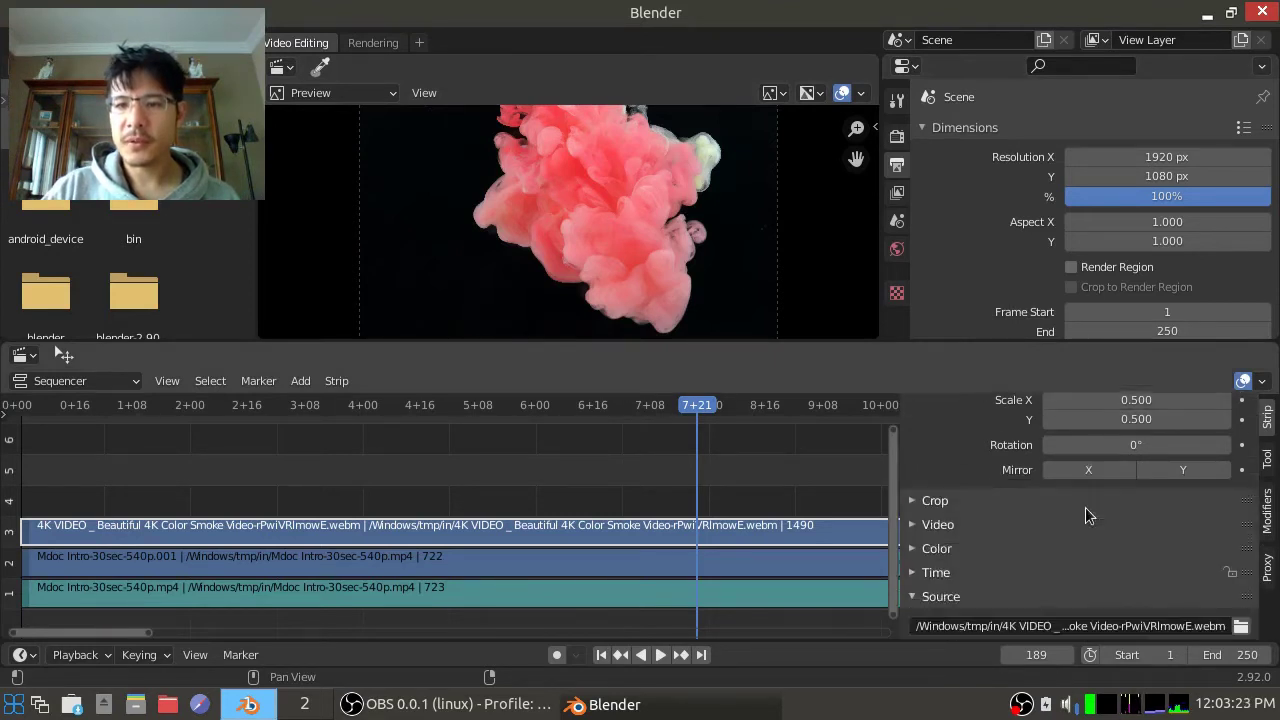
pyautogui.scroll(-1, 1046, 538)
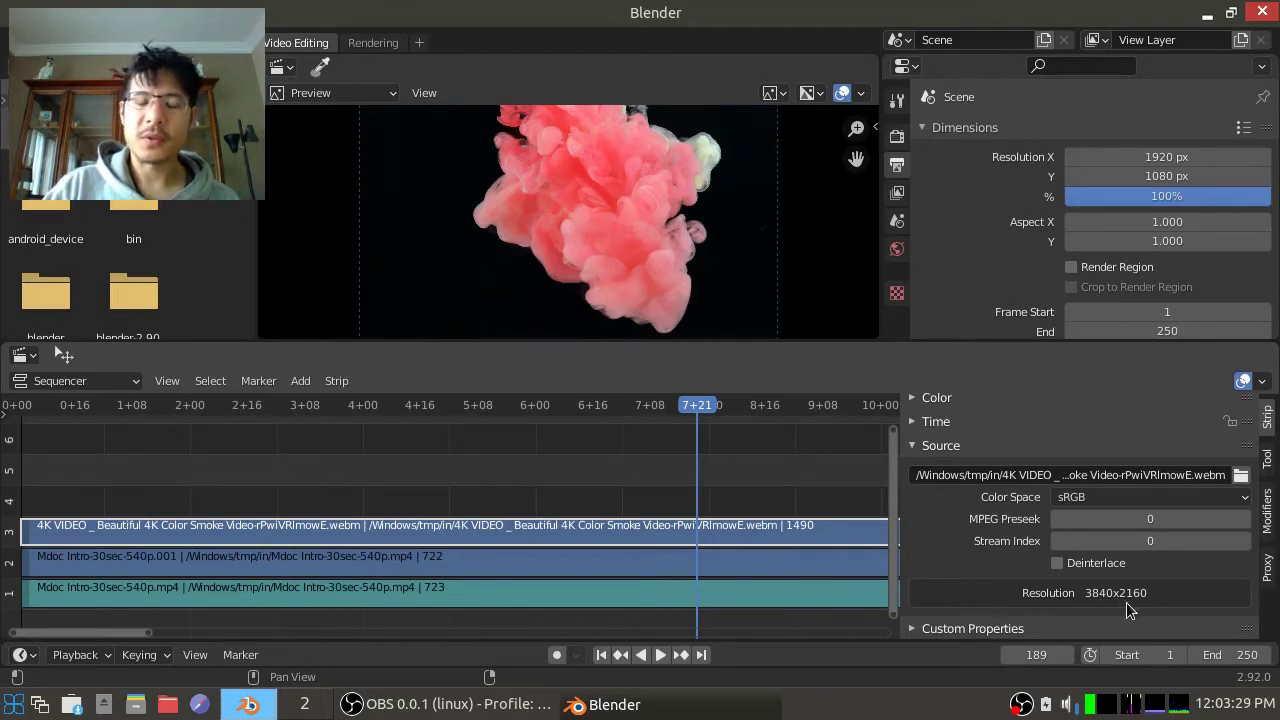
pyautogui.scroll(4, 1126, 602)
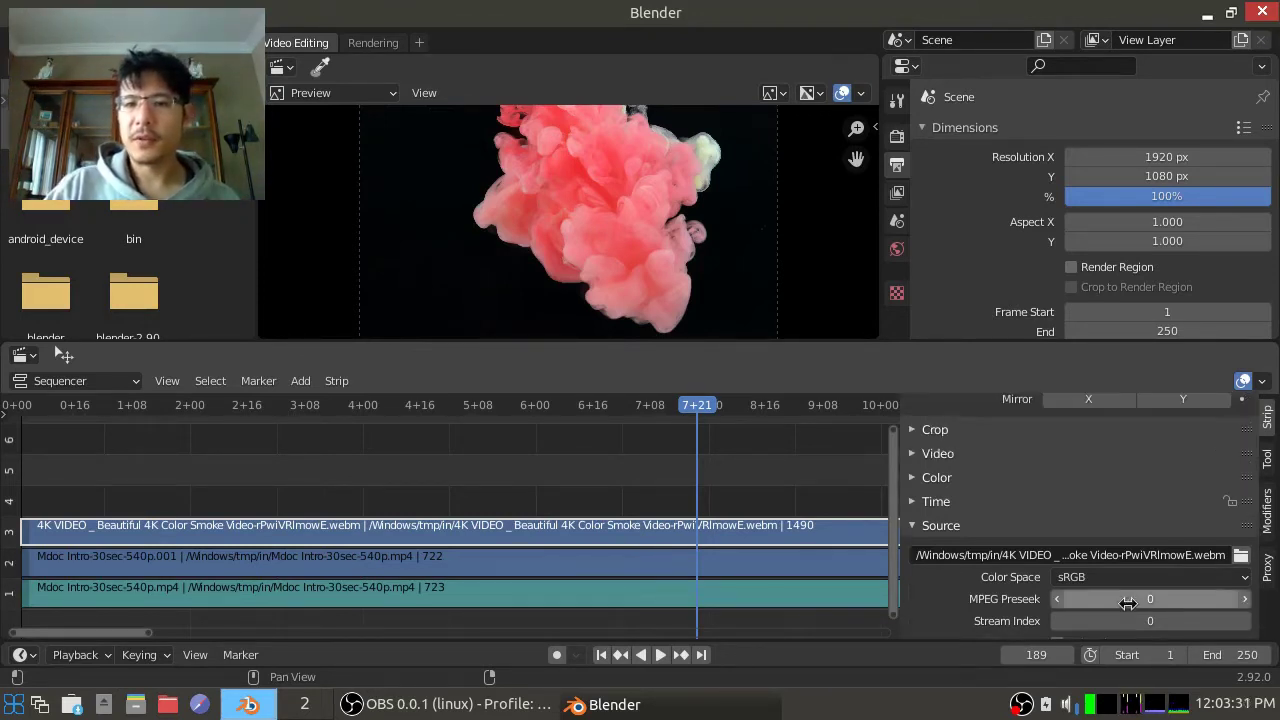
pyautogui.scroll(4, 1126, 602)
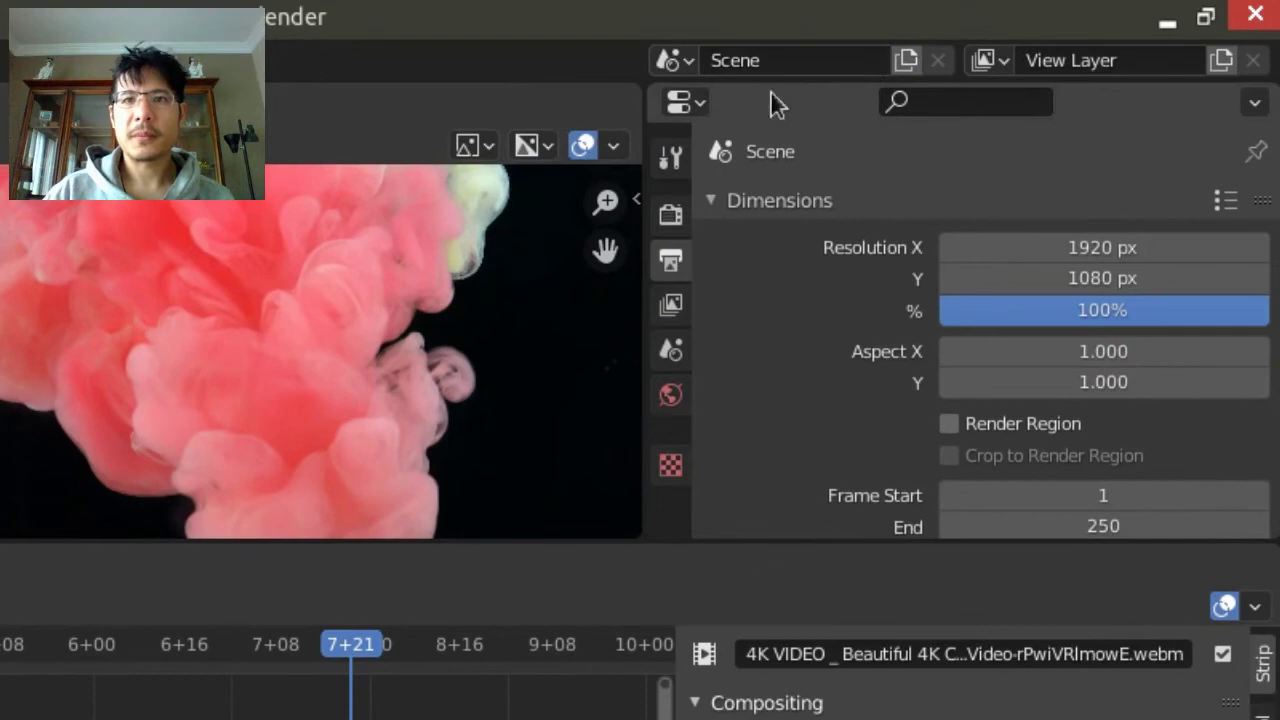
pyautogui.click(676, 61)
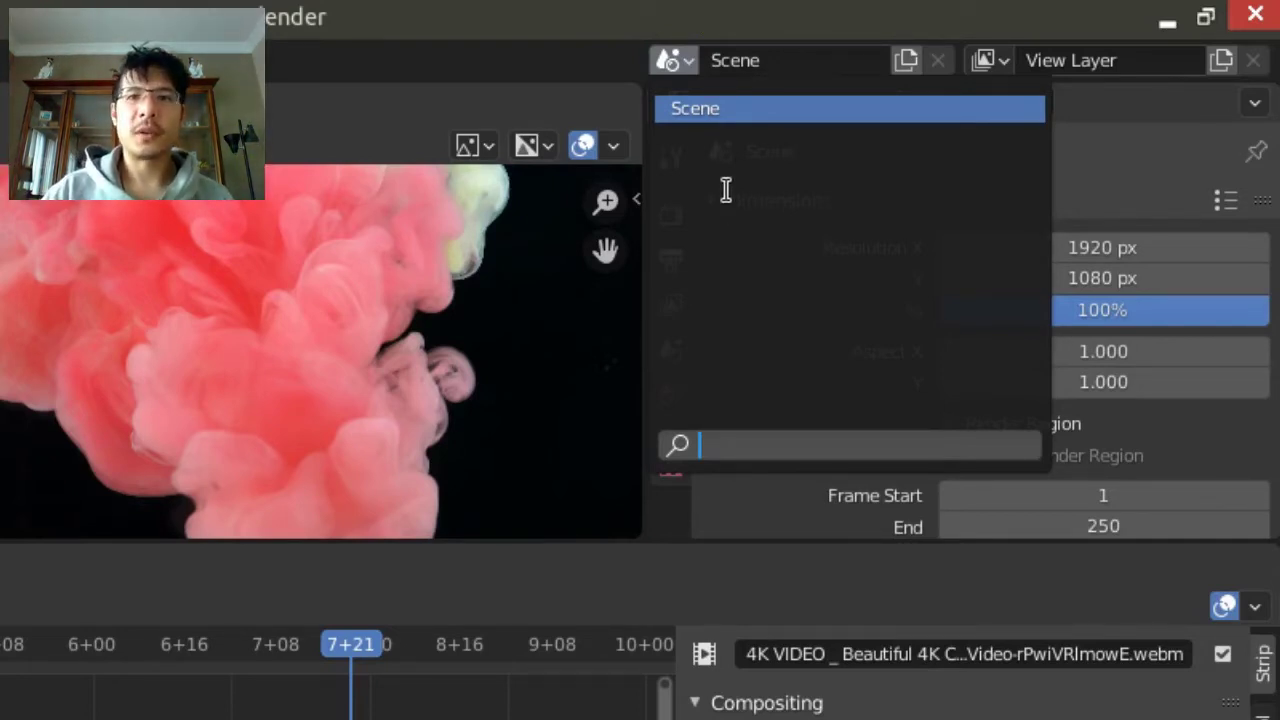
pyautogui.click(790, 60)
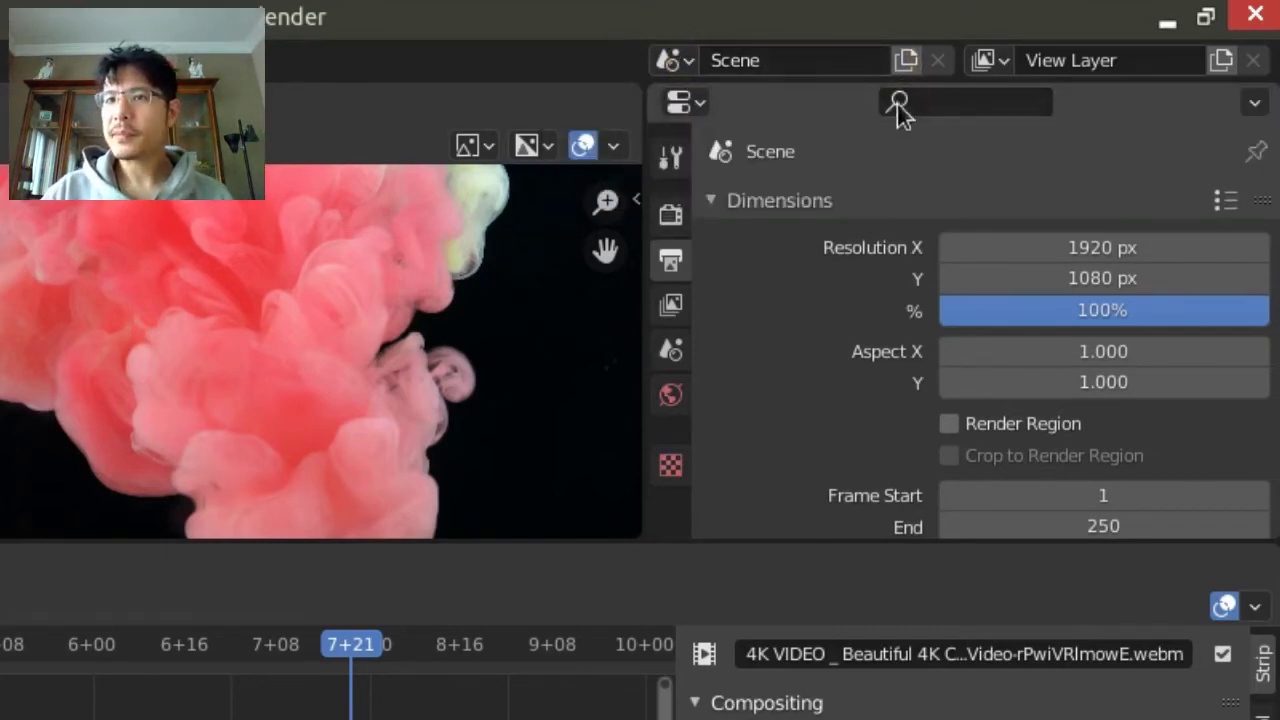
# - Create a new empty scene, Scene.001, with New Scene > New
pyautogui.click(905, 65)
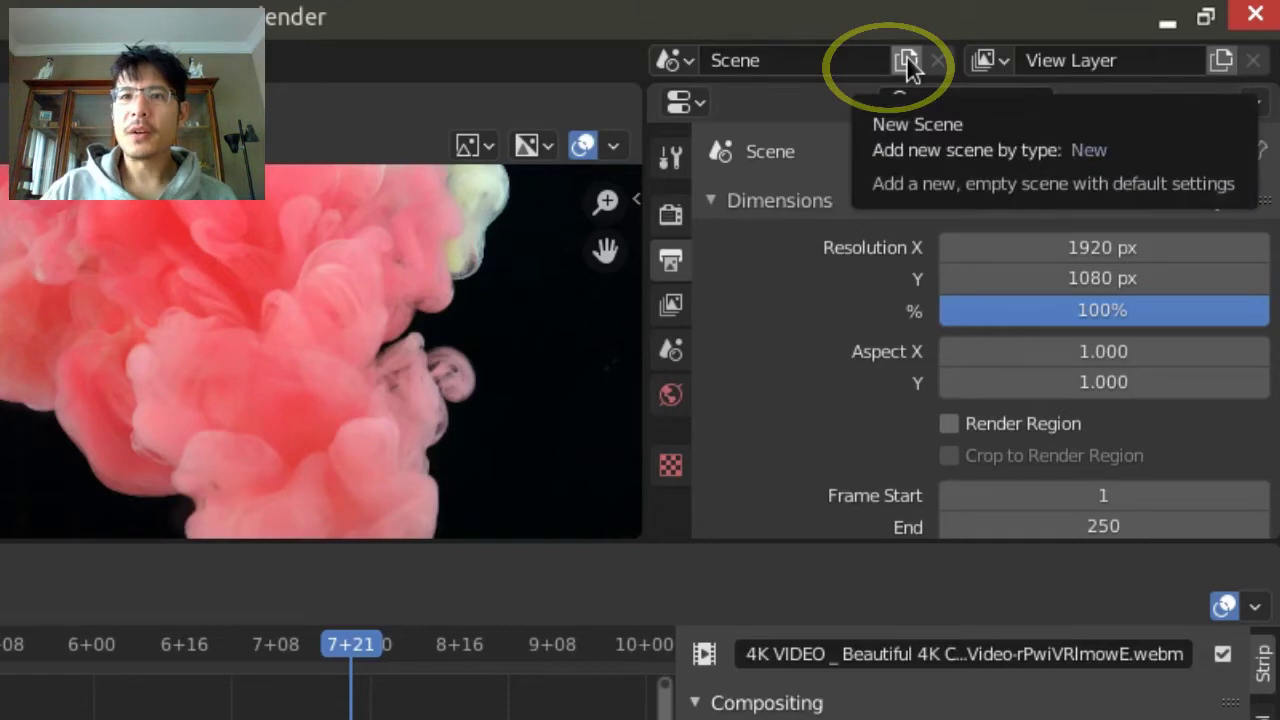
pyautogui.click(908, 63)
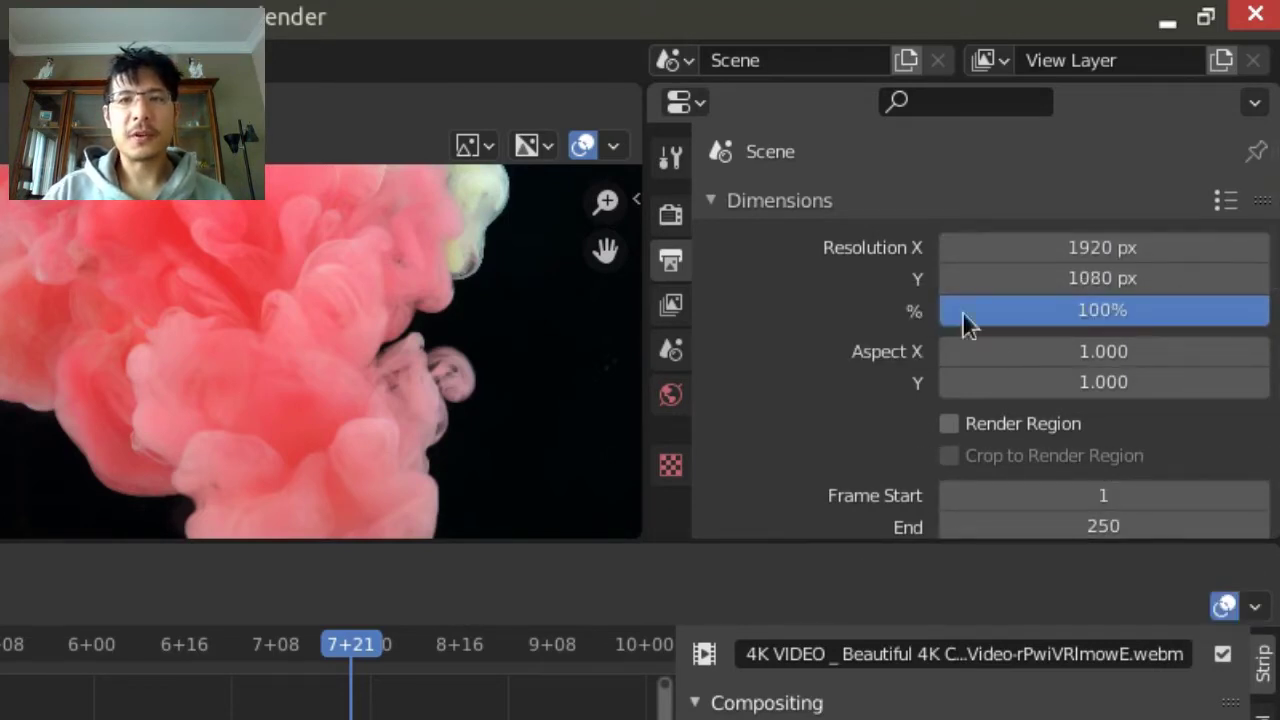
pyautogui.click(906, 64)
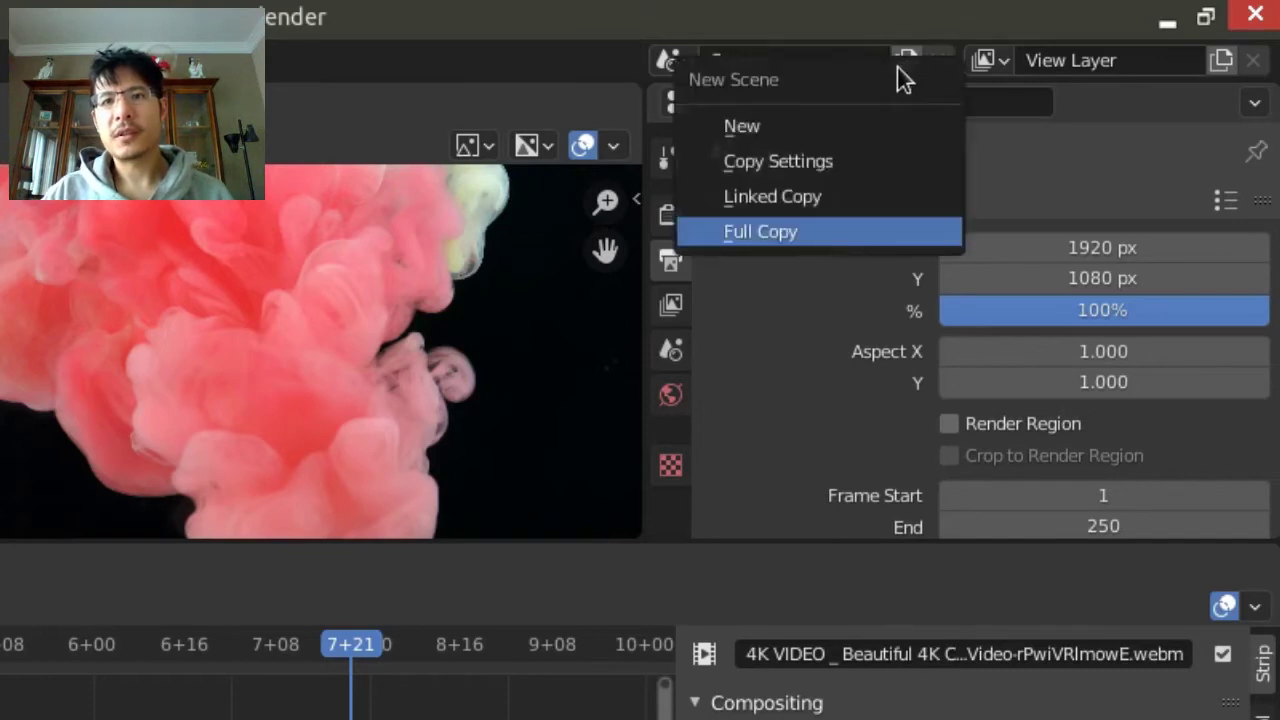
pyautogui.click(790, 130)
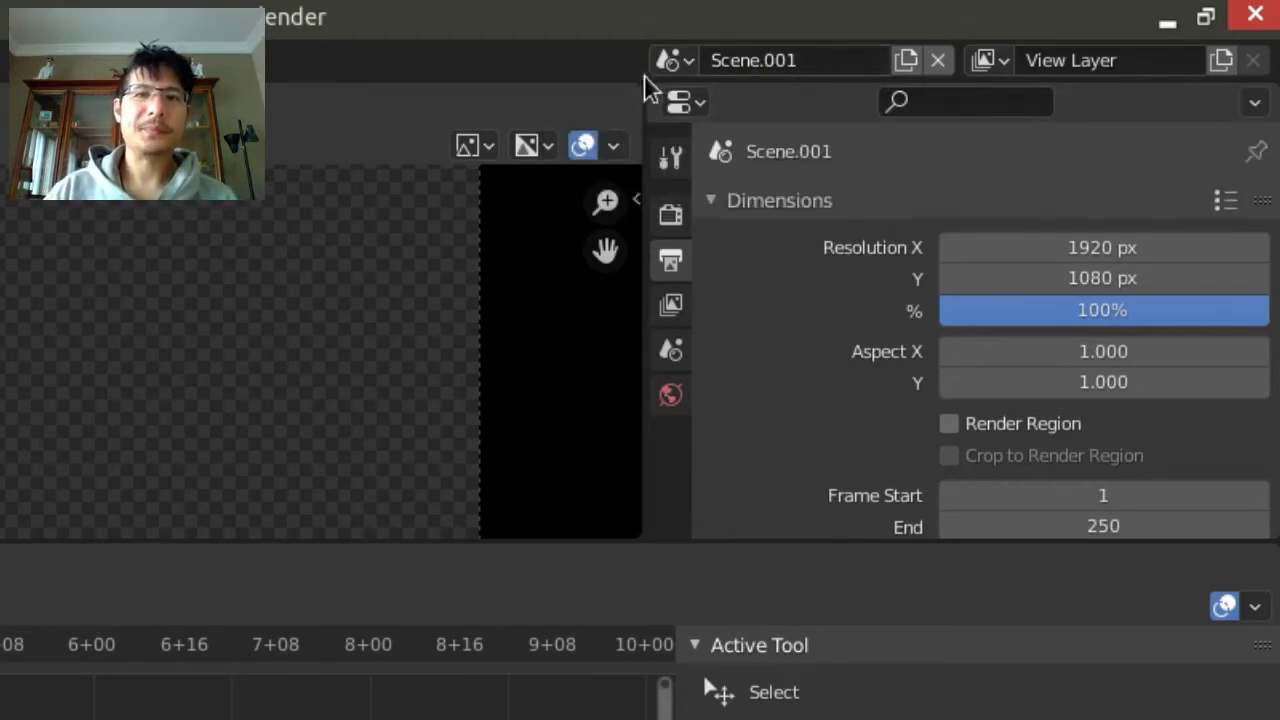
# - Switch back to the original Scene from the scene list
pyautogui.click(668, 60)
pyautogui.click(720, 100)
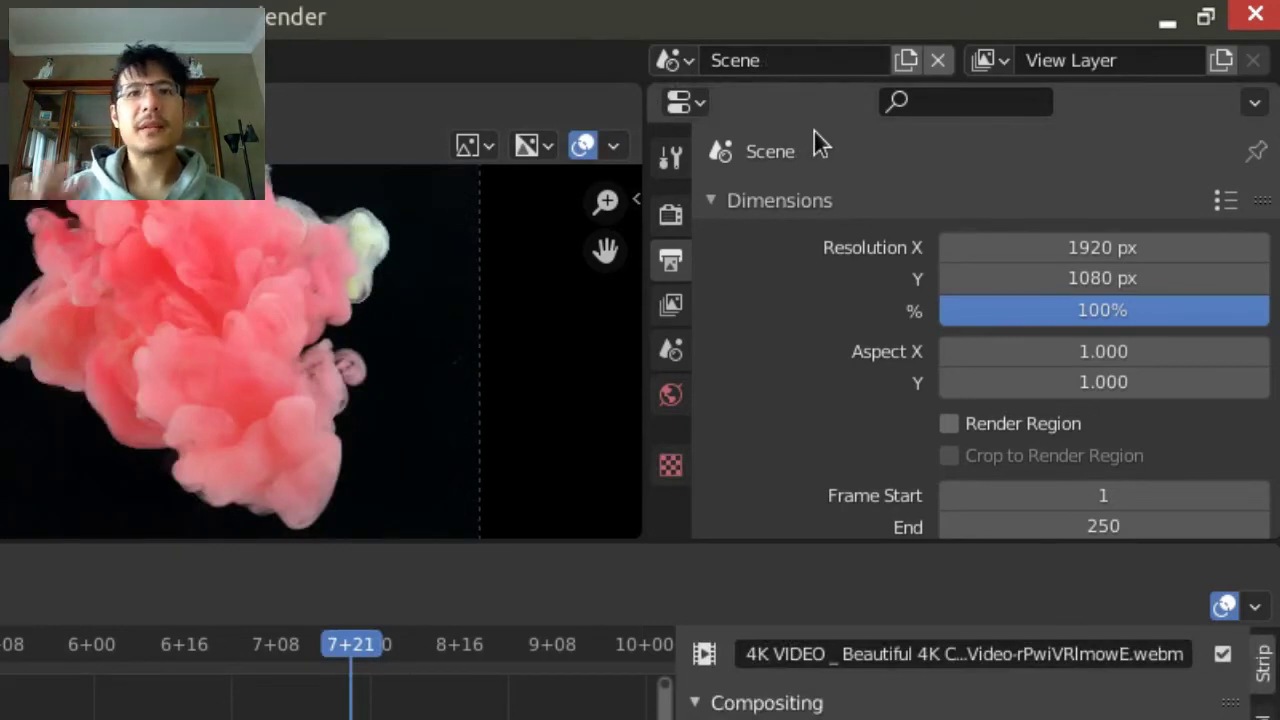
pyautogui.click(940, 62)
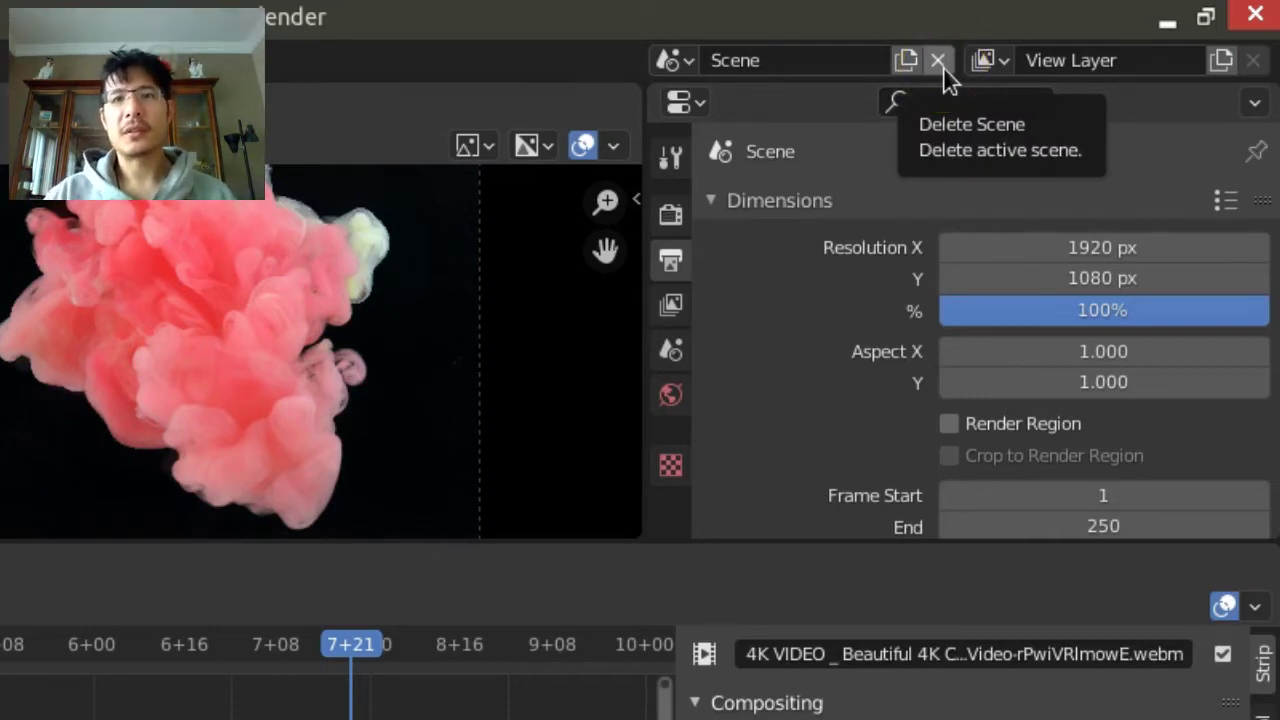
pyautogui.click(940, 64)
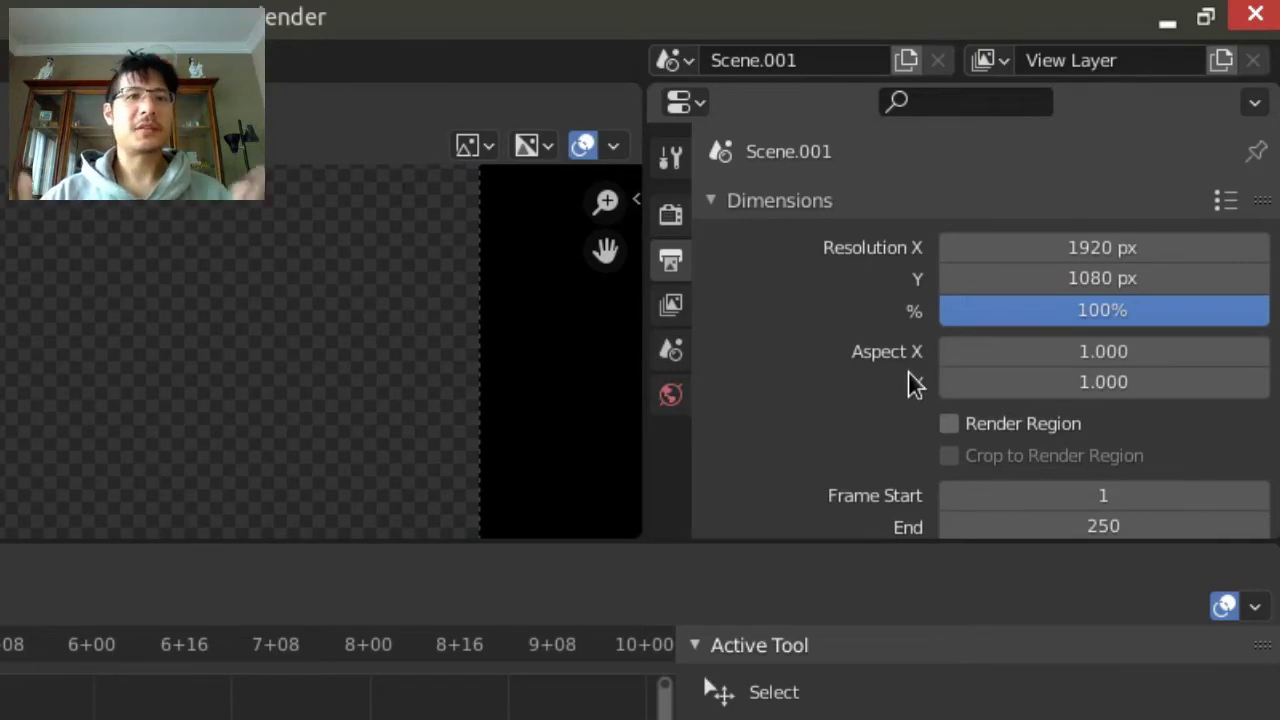
pyautogui.click(669, 60)
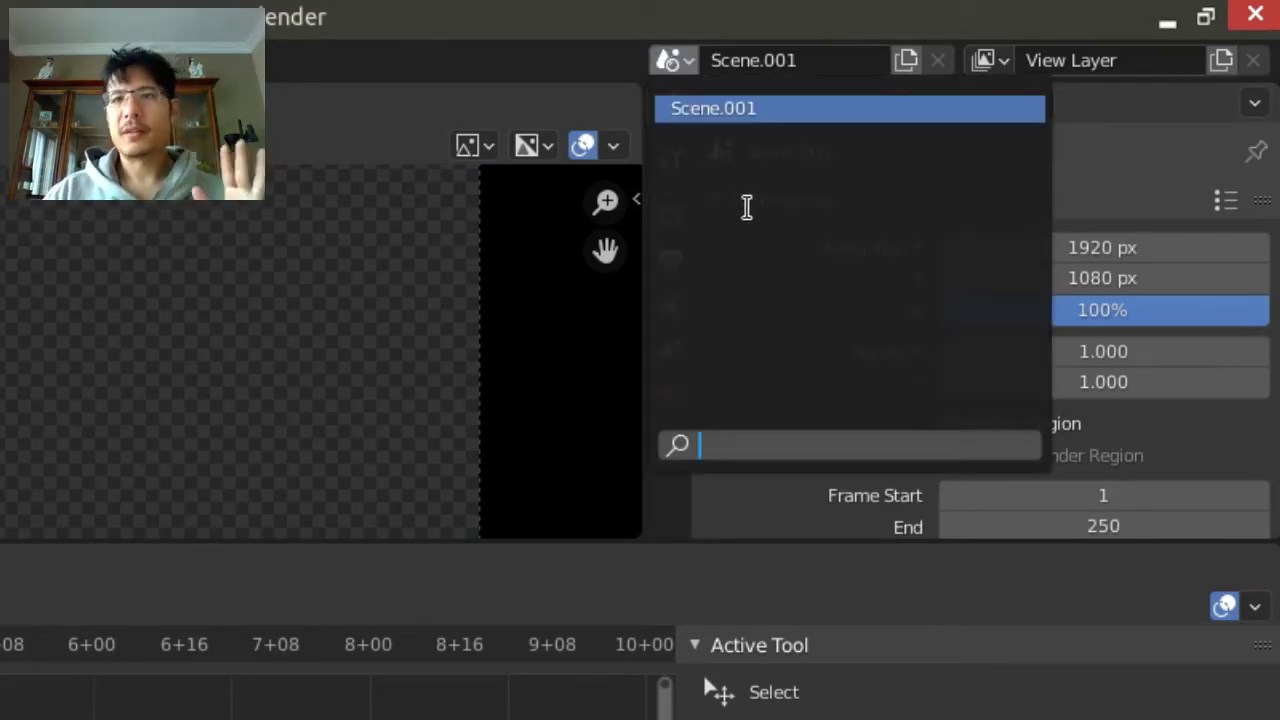
pyautogui.click(669, 60)
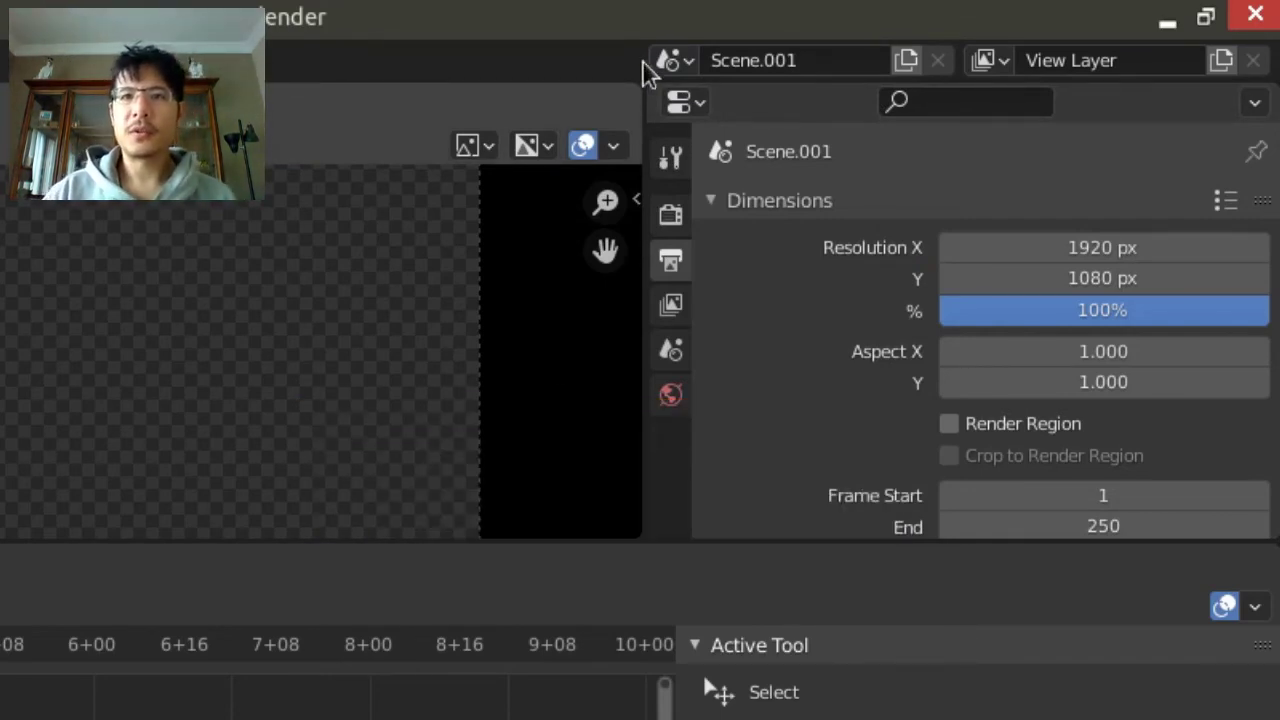
pyautogui.click(688, 66)
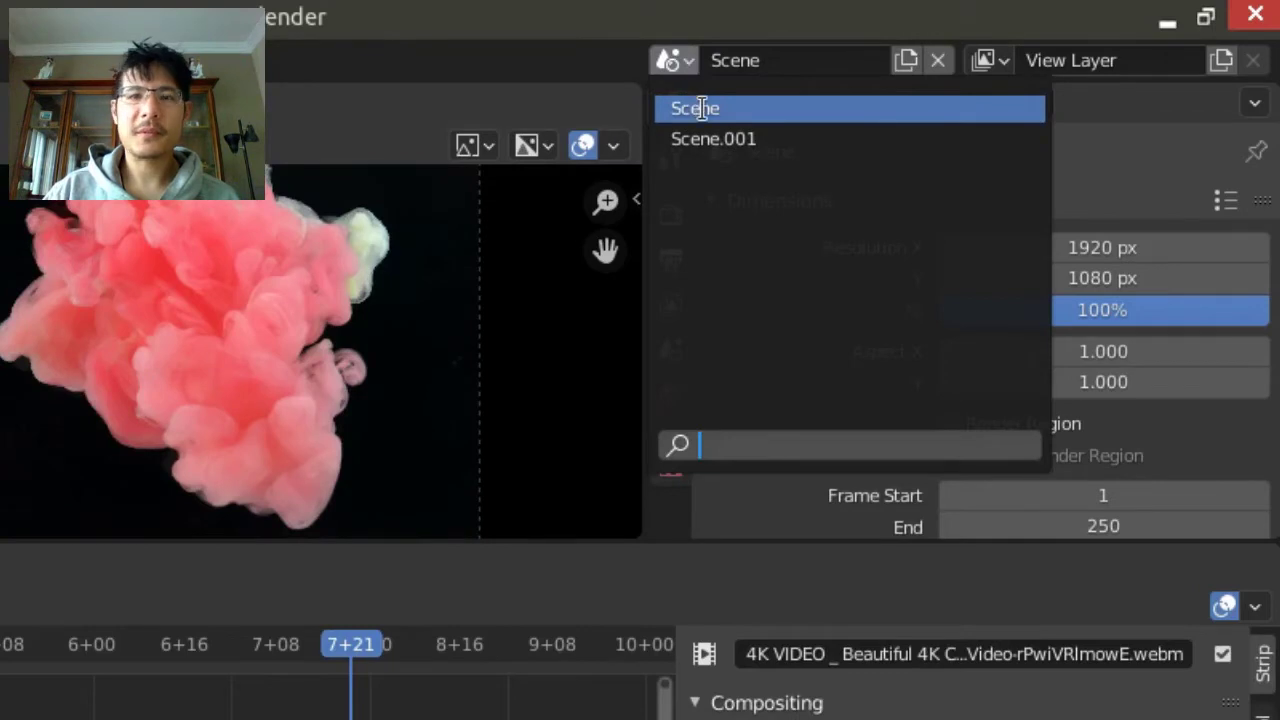
pyautogui.click(694, 107)
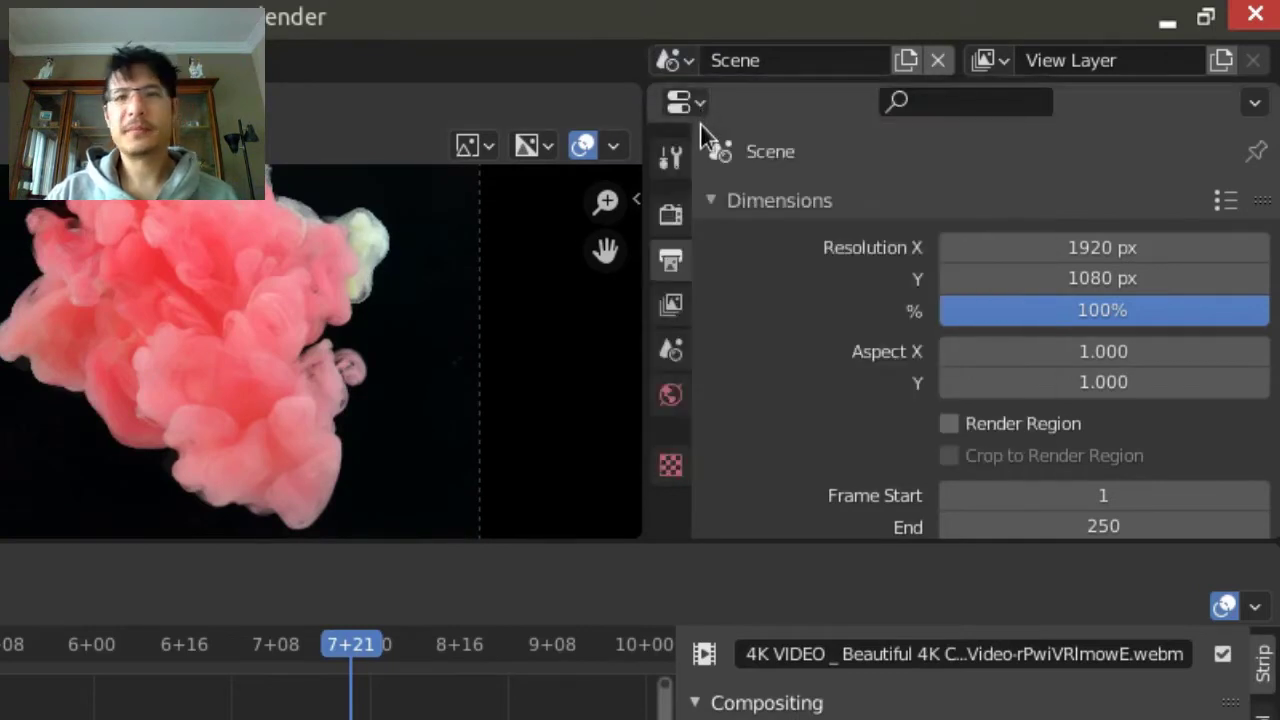
# - Set the resolution to 640 × 480 px, then create Scene.002 via Copy Settings
pyautogui.click(906, 62)
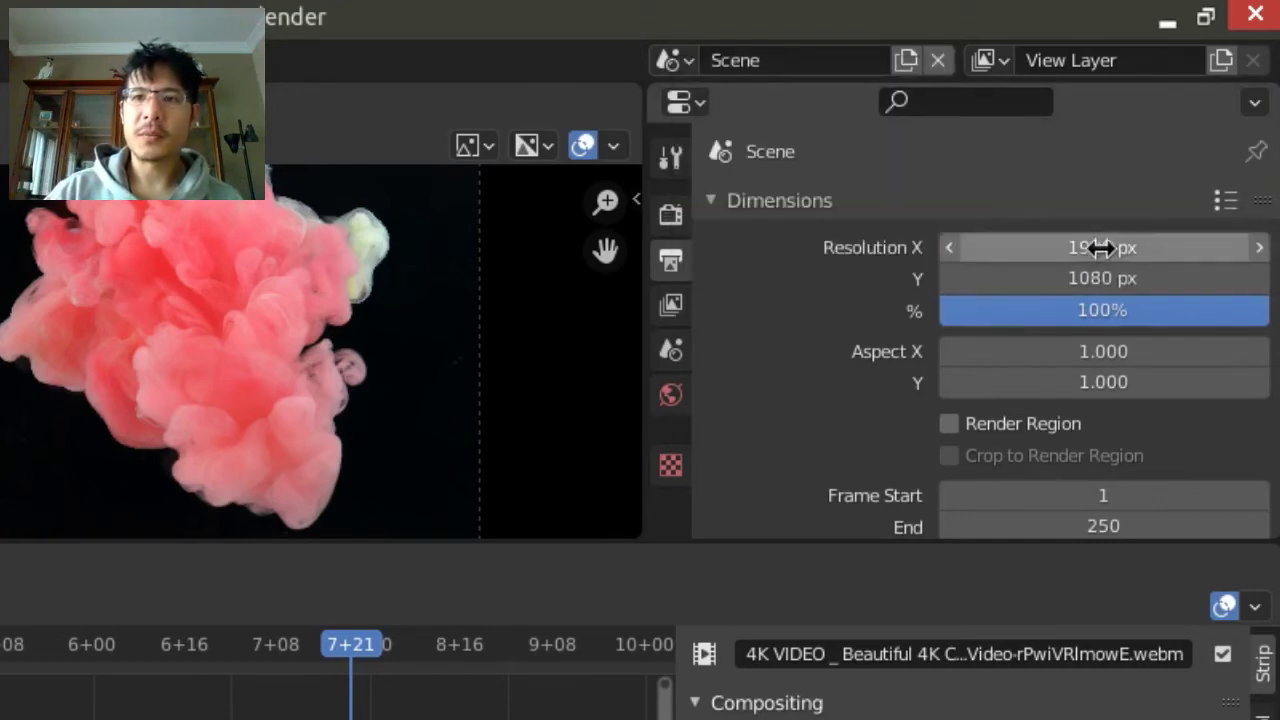
pyautogui.click(1152, 256)
pyautogui.write('640')
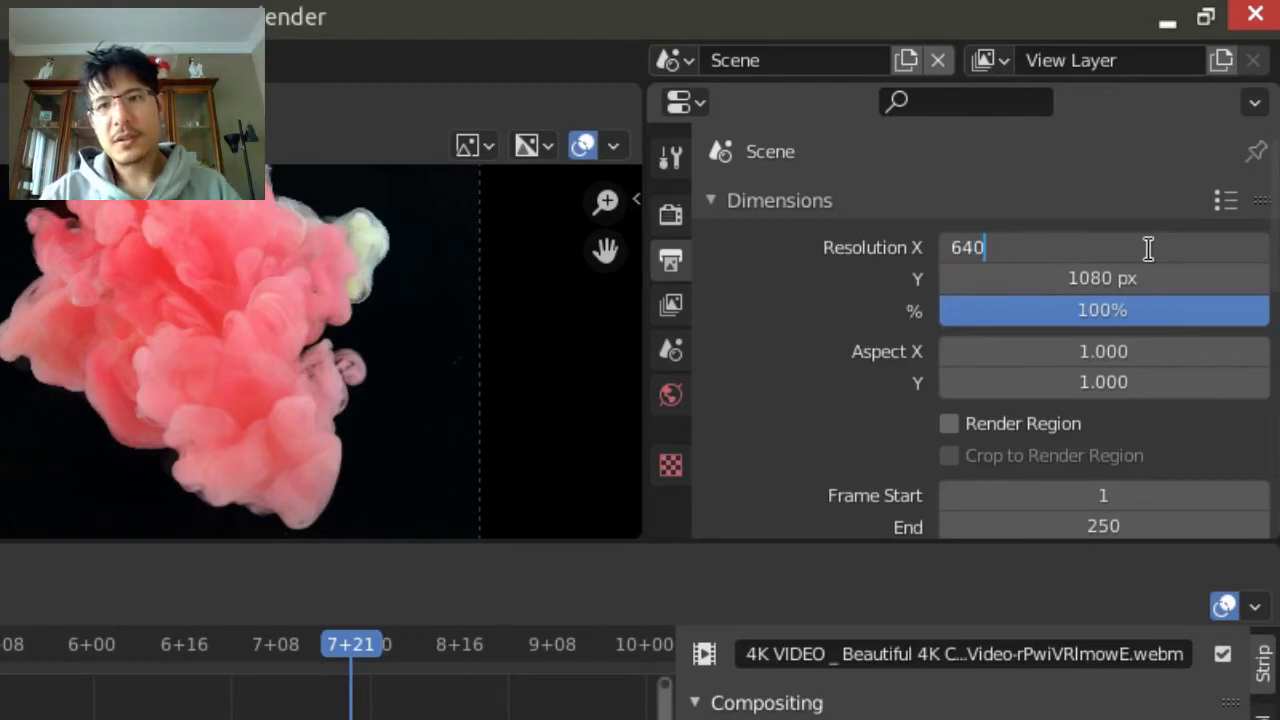
pyautogui.press('Tab')
pyautogui.write('480')
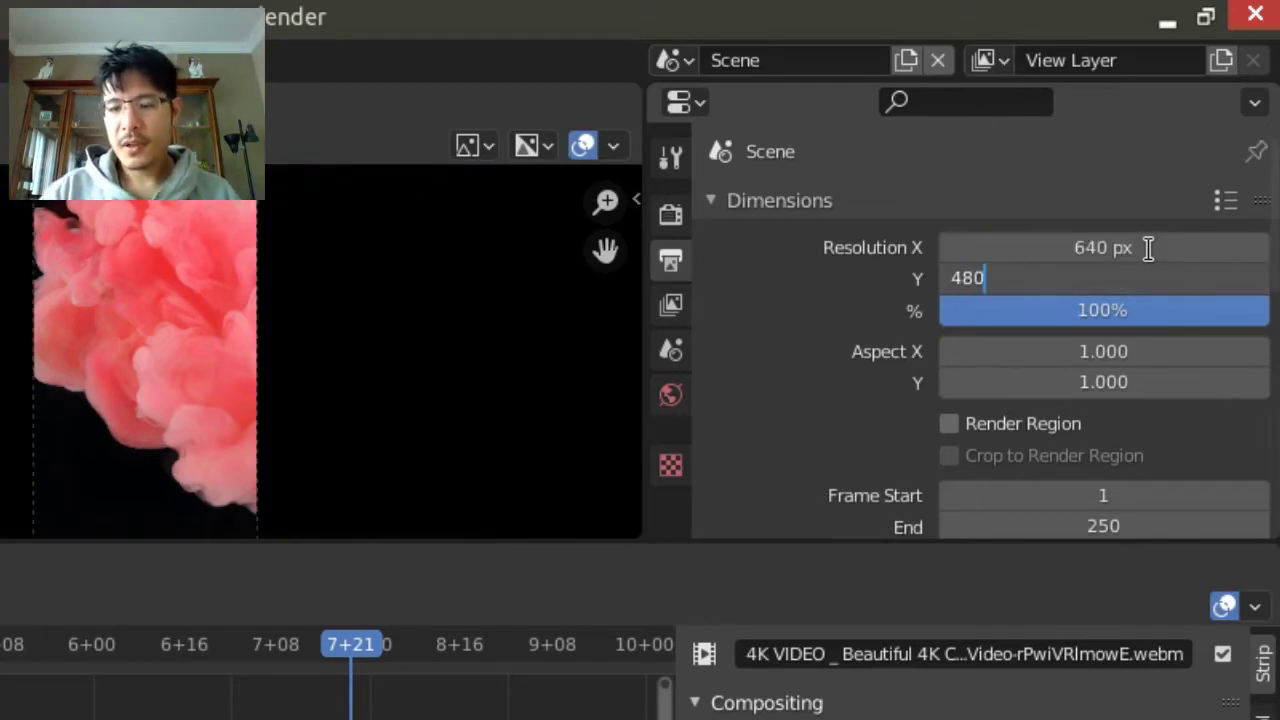
pyautogui.press('Return')
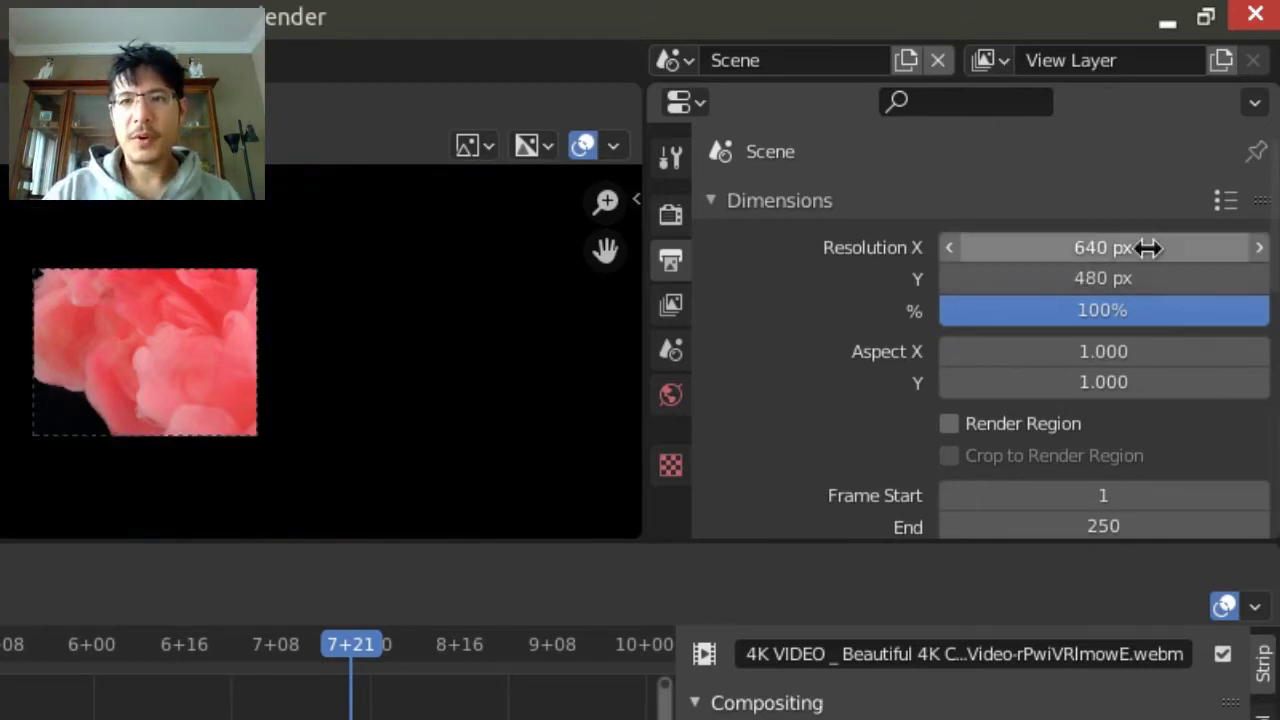
pyautogui.click(906, 62)
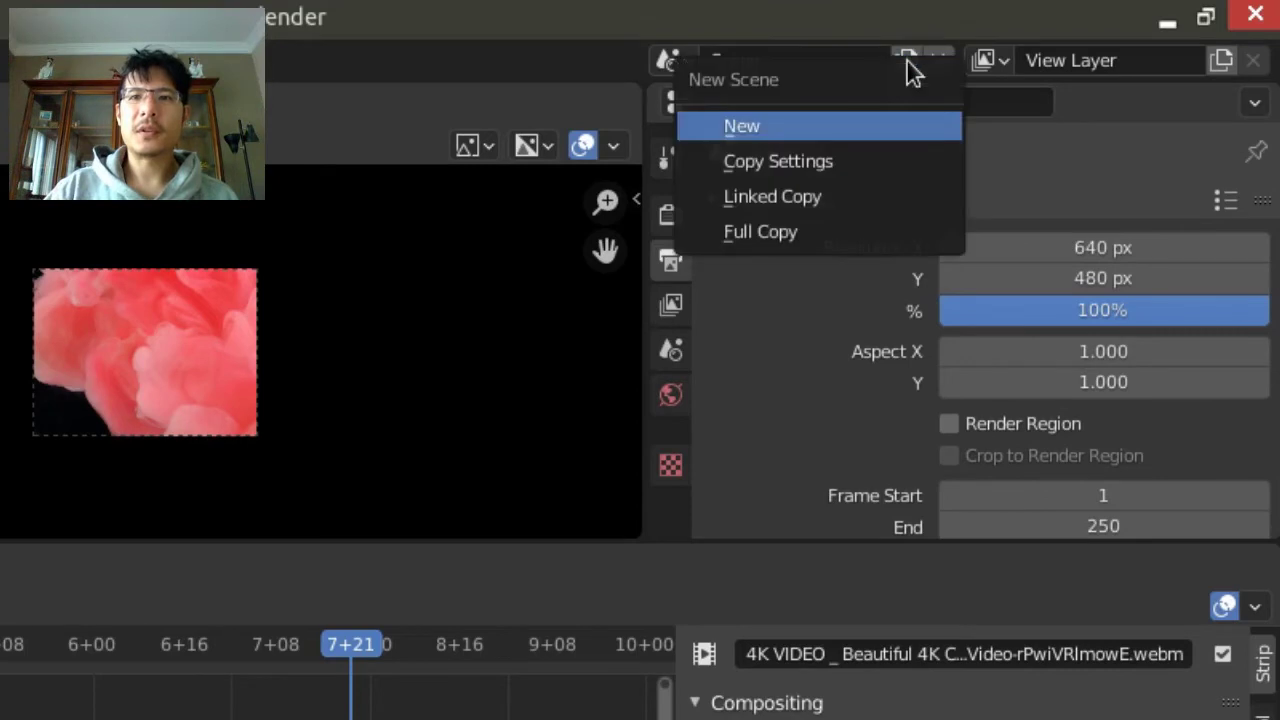
pyautogui.click(838, 165)
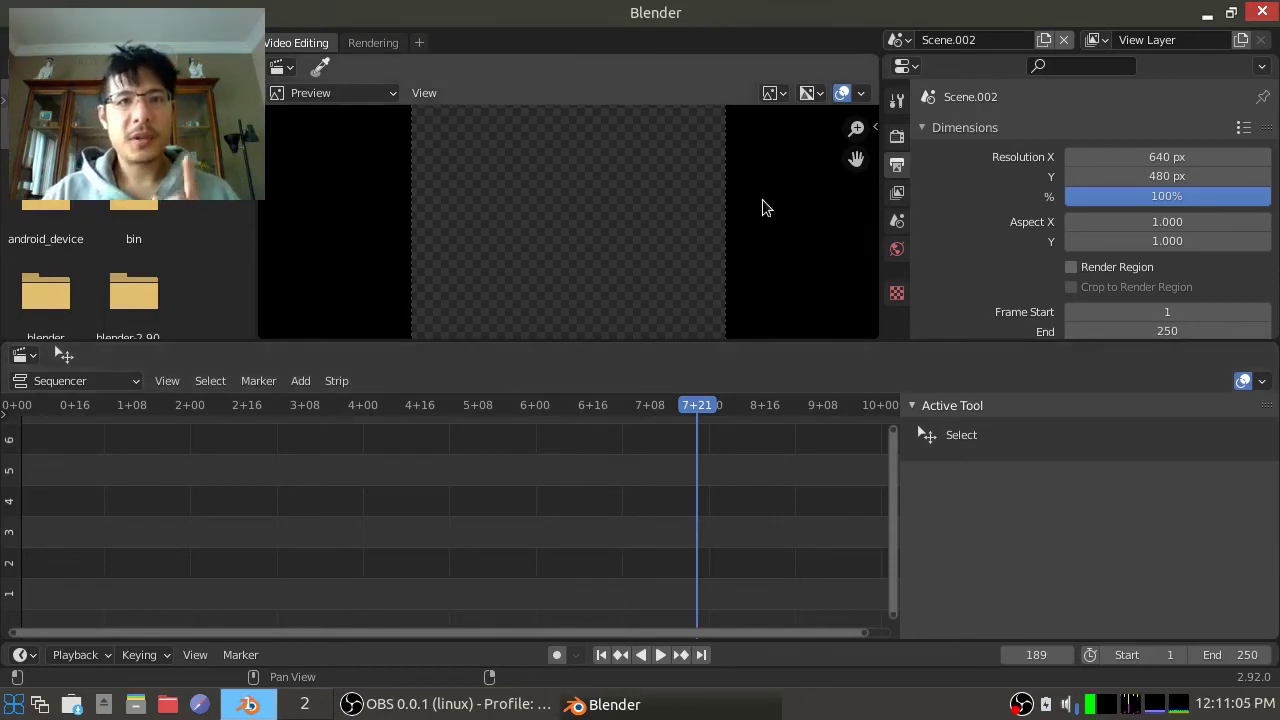
# - Switch to Scene and make a Full Copy of it as Scene.003
pyautogui.click(899, 42)
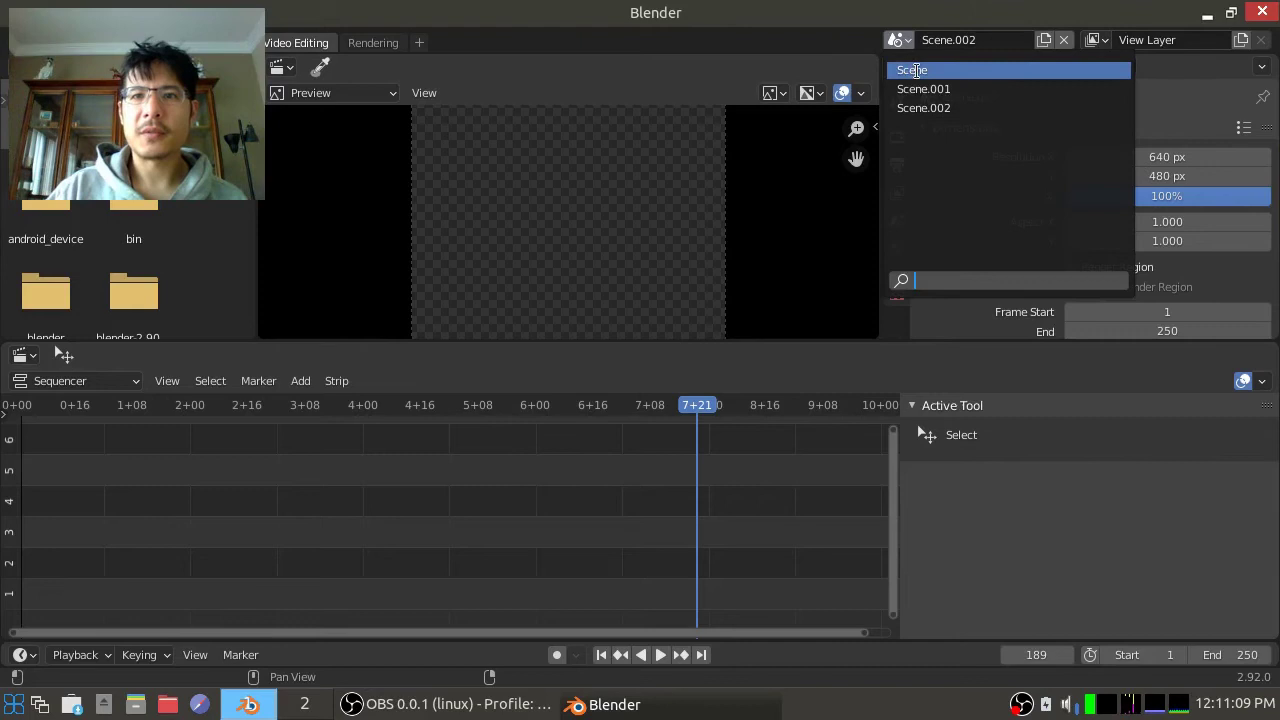
pyautogui.click(914, 70)
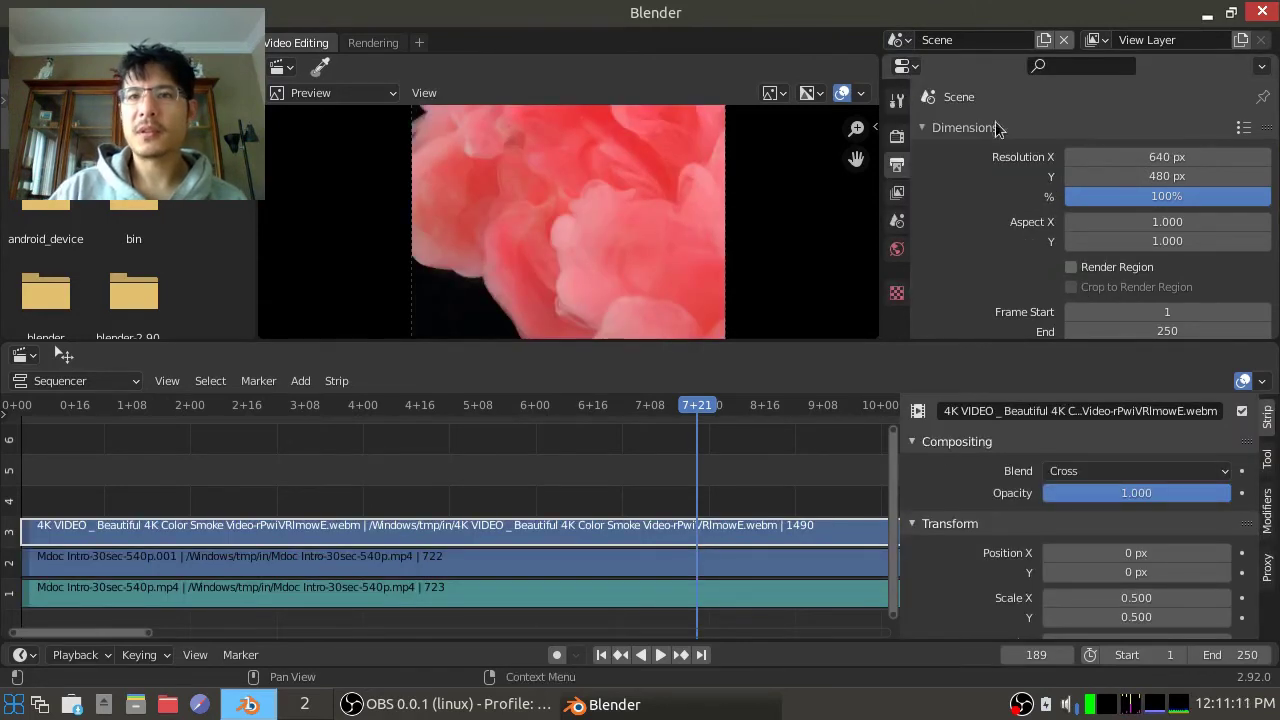
pyautogui.click(1044, 40)
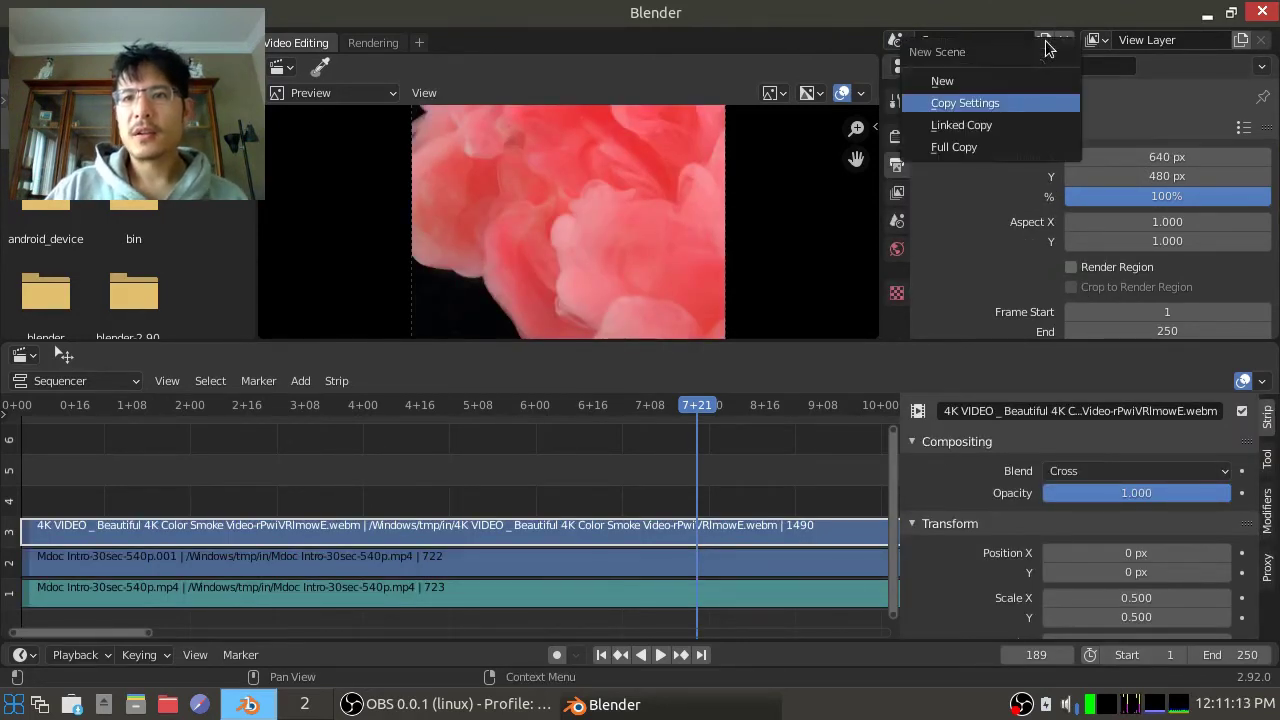
pyautogui.click(976, 149)
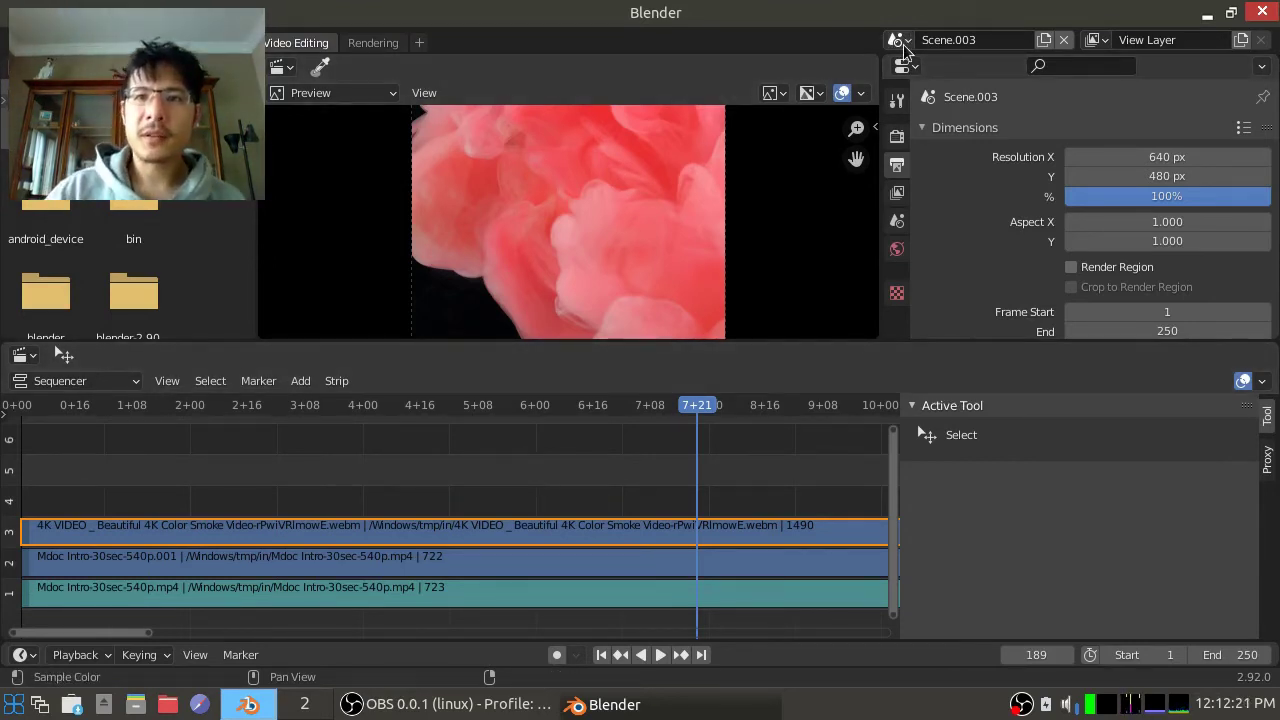
# - Rename Scene.003 to 'my copy of Scene'
pyautogui.click(984, 42)
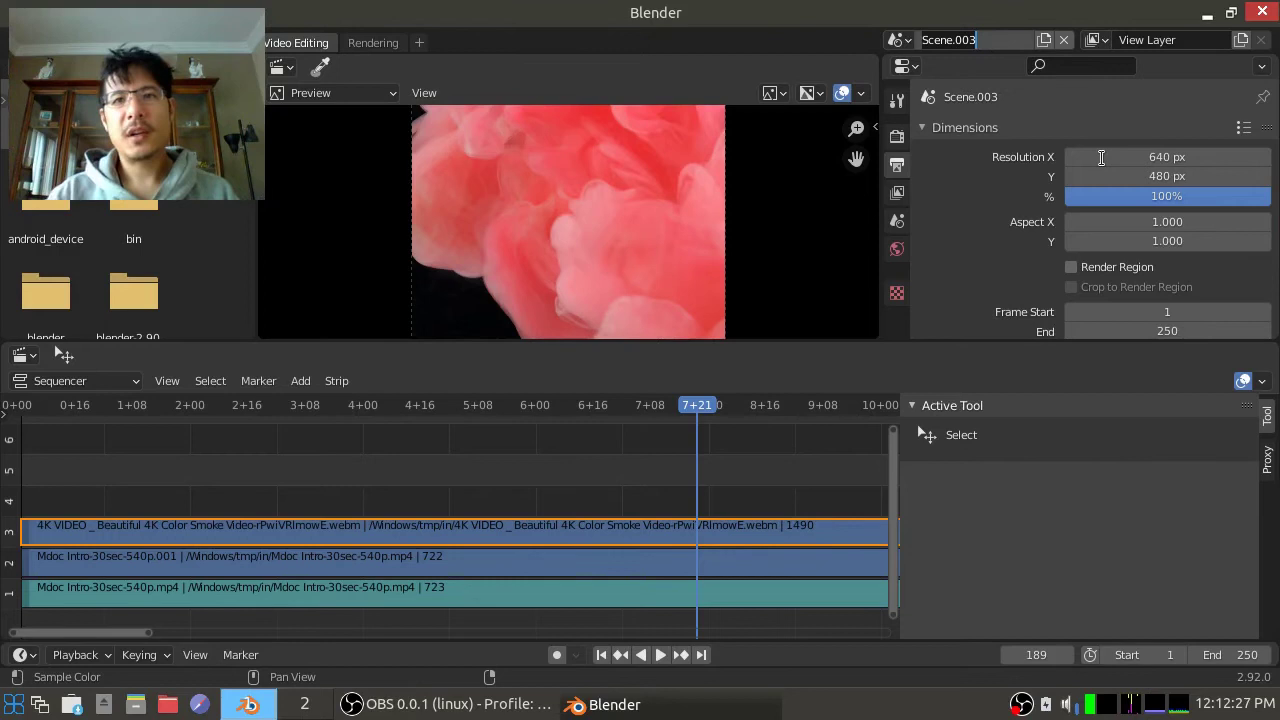
pyautogui.write('my copy of S')
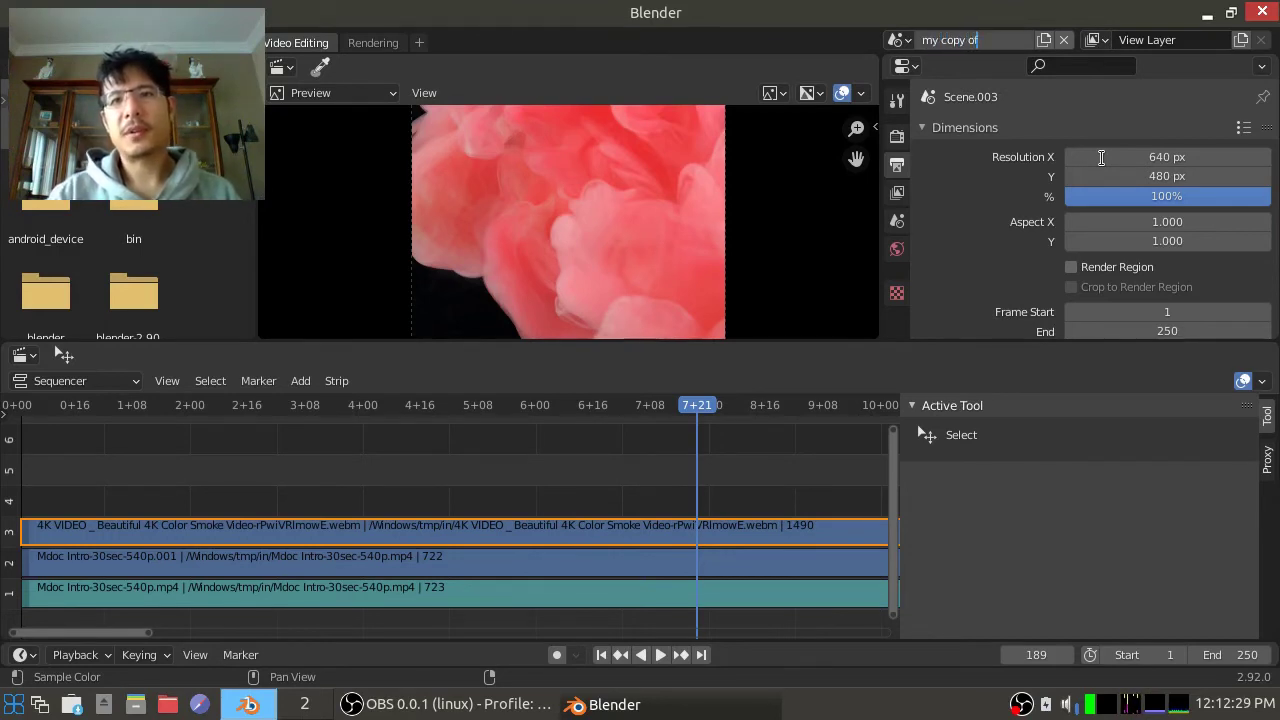
pyautogui.write('cene')
pyautogui.press('Return')
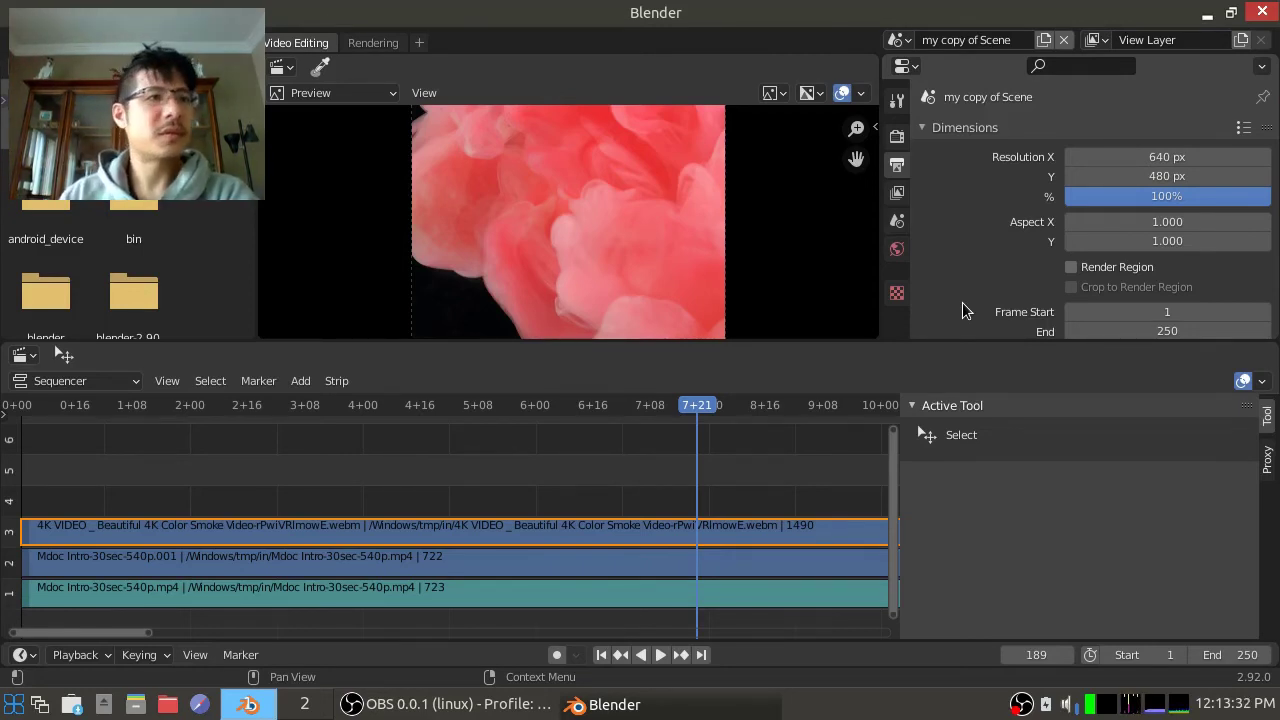
pyautogui.click(40, 42)
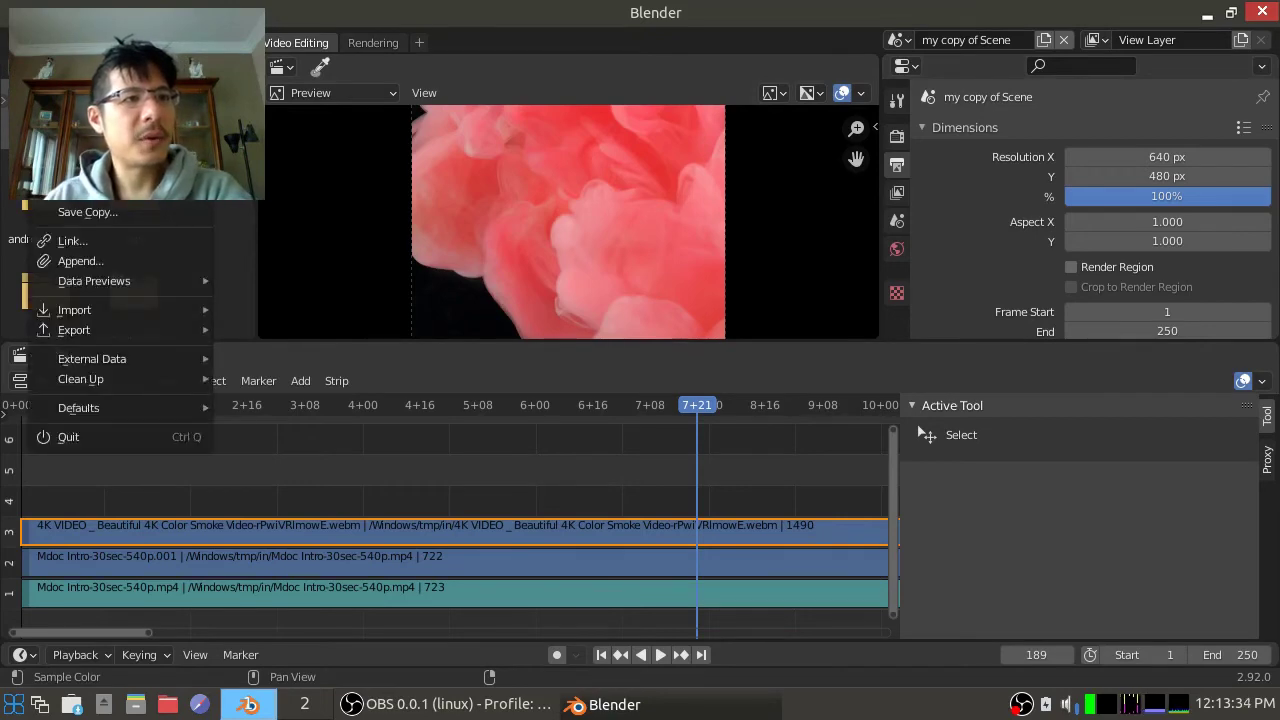
pyautogui.moveTo(120, 96)
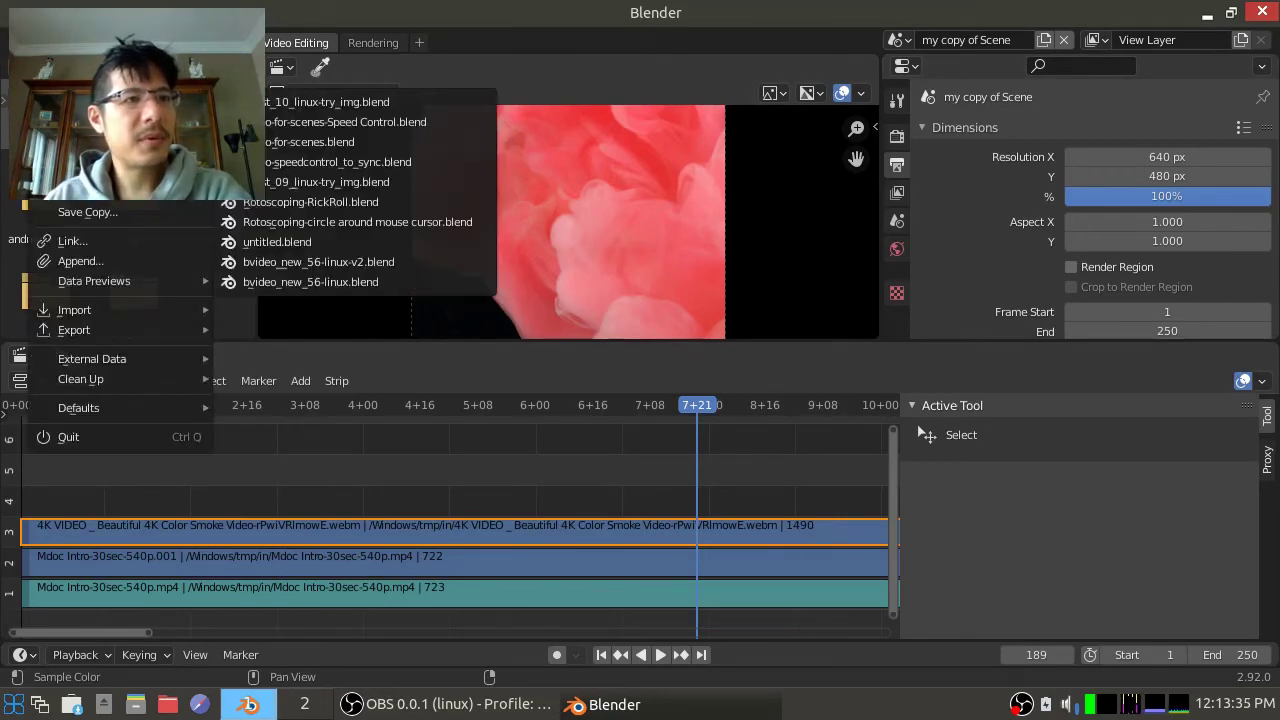
pyautogui.click(384, 126)
pyautogui.click(540, 389)
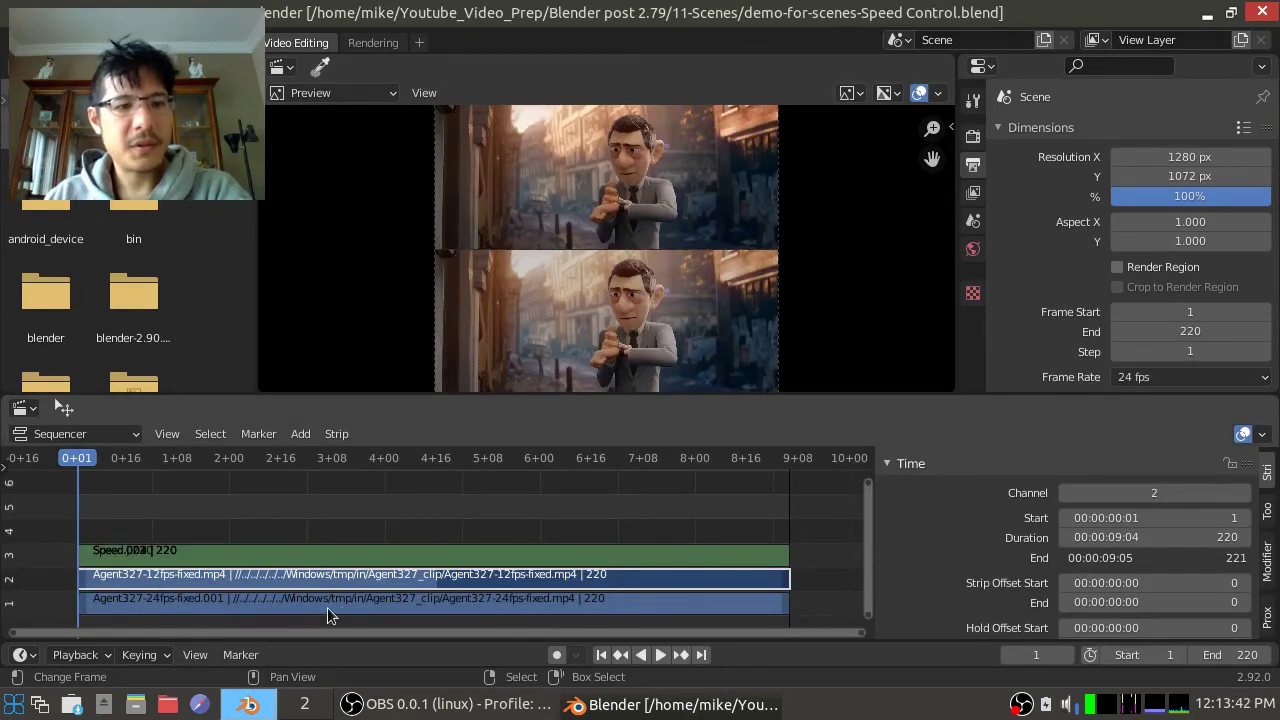
pyautogui.moveTo(155, 602); pyautogui.dragTo(212, 628)
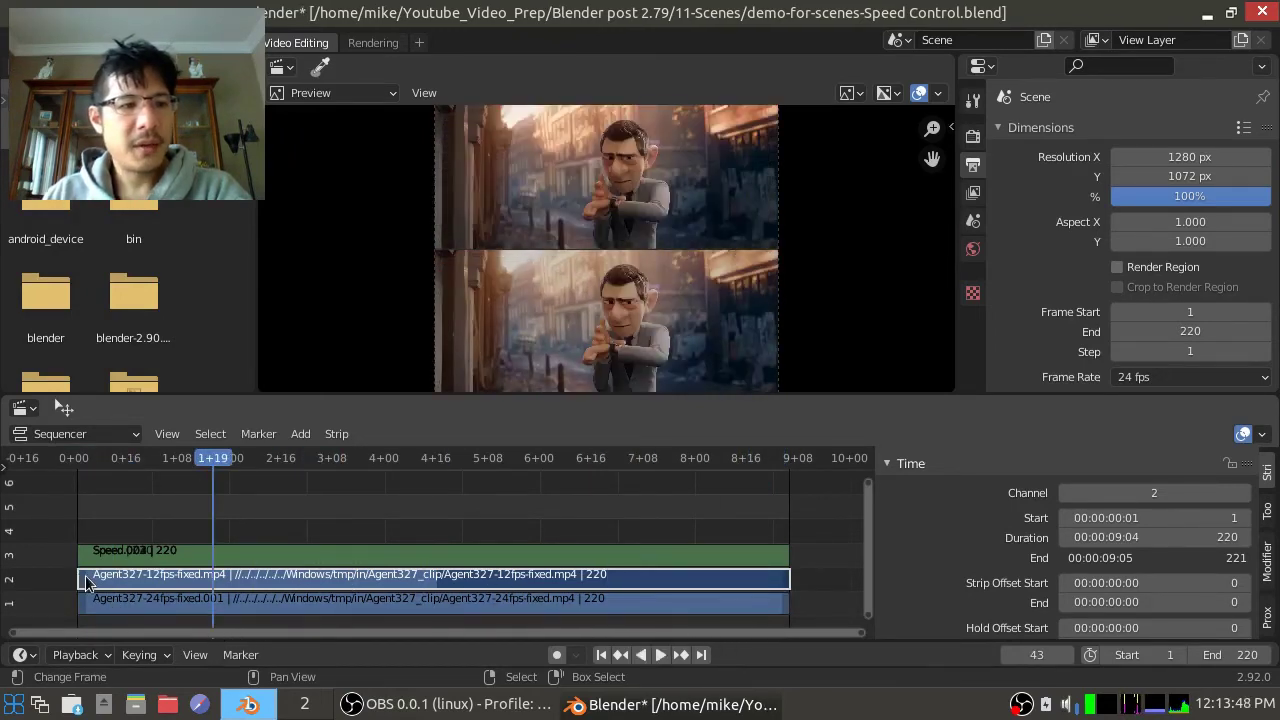
pyautogui.press('space')
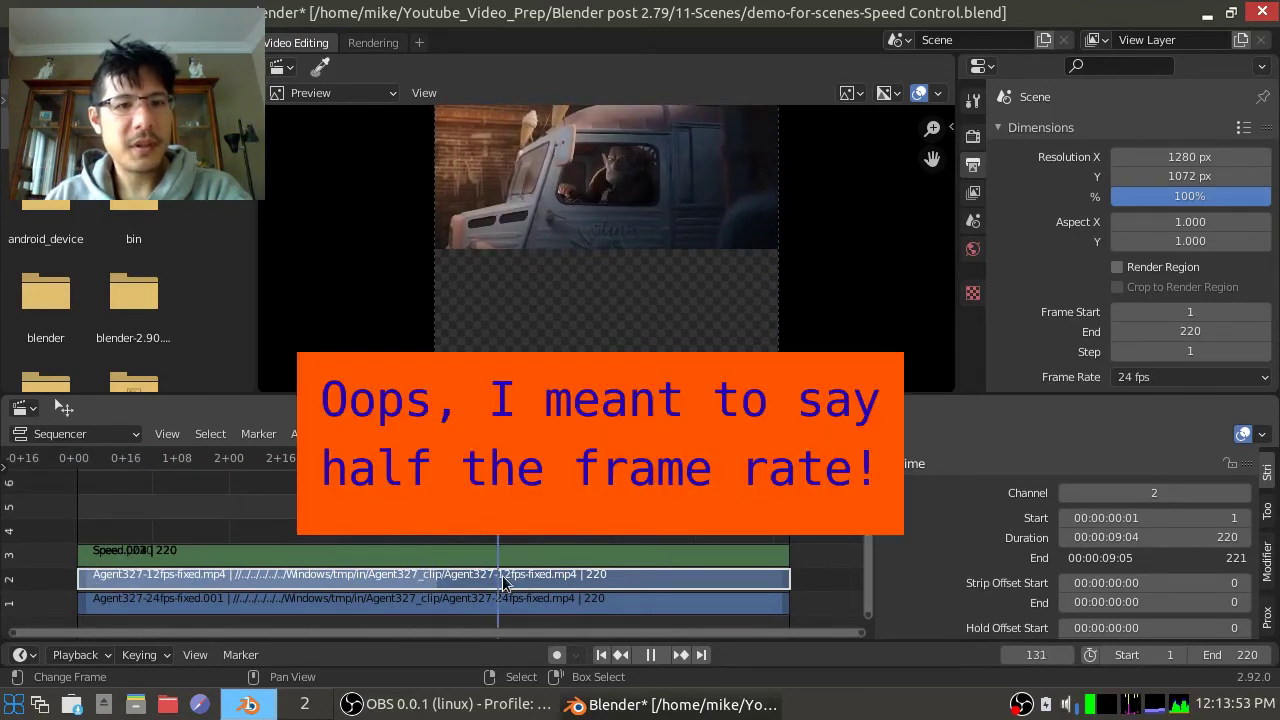
pyautogui.press('space')
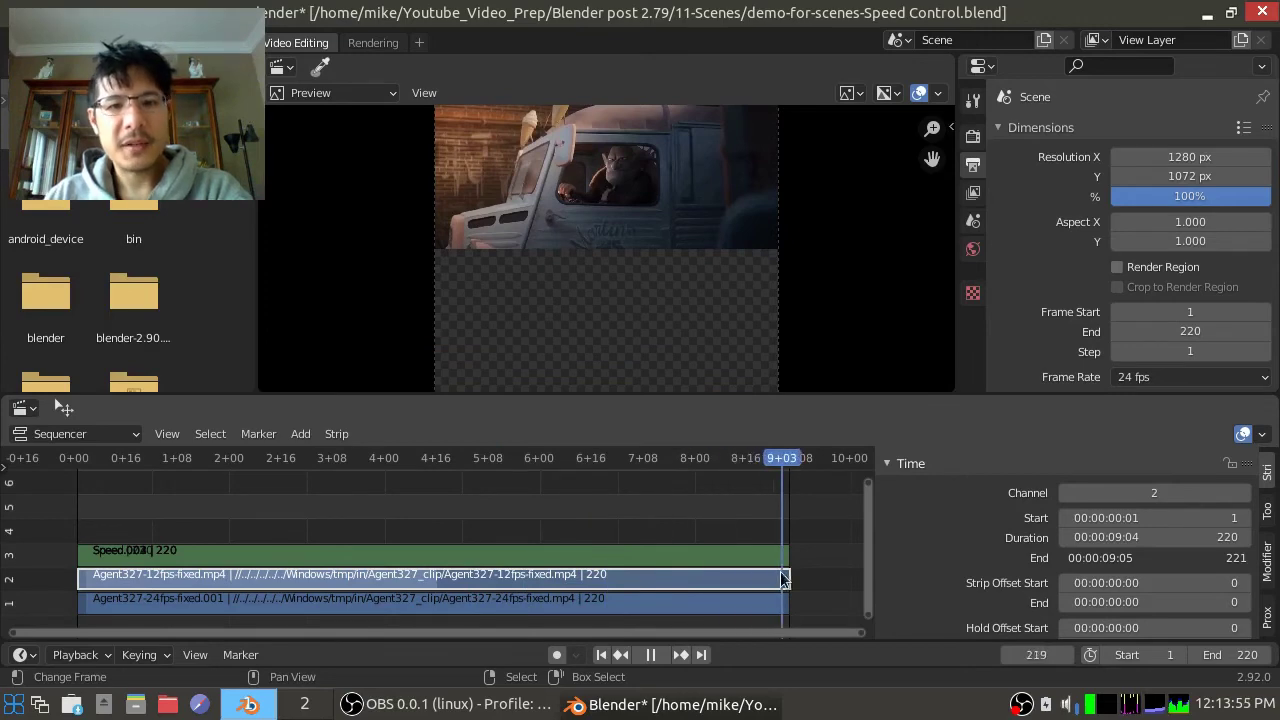
pyautogui.press('space')
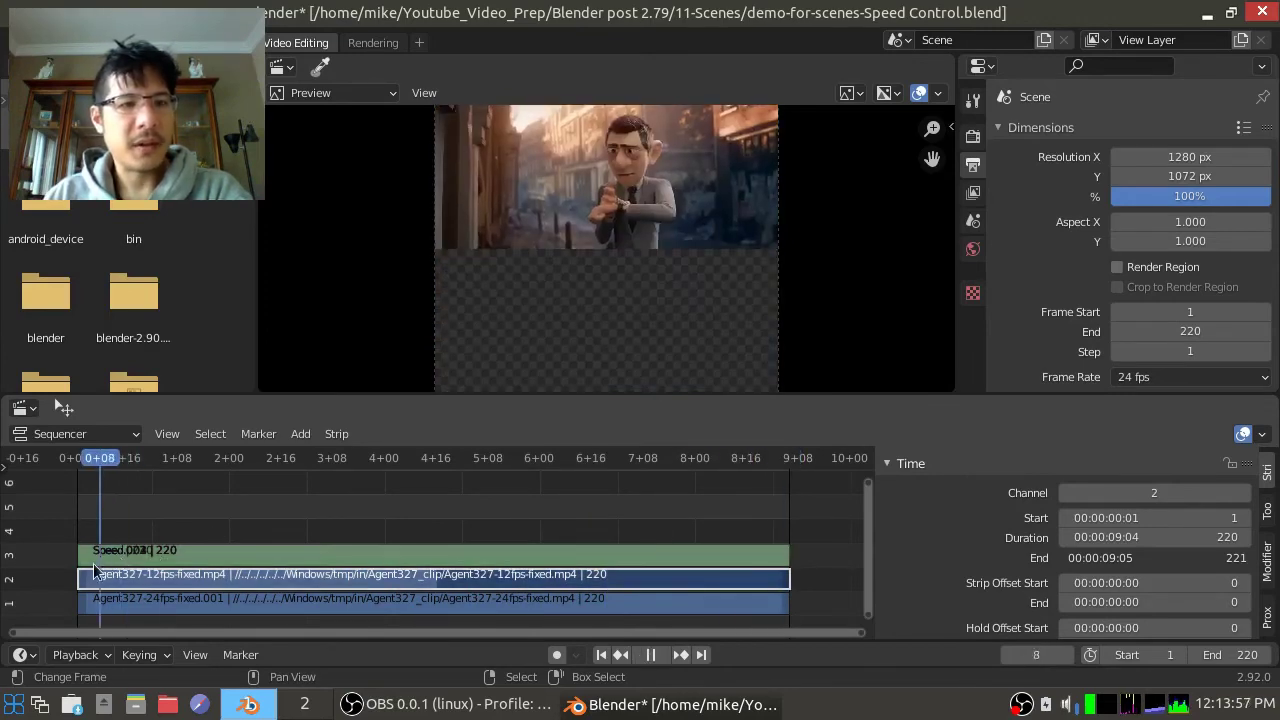
pyautogui.moveTo(247, 552); pyautogui.dragTo(160, 503)
pyautogui.moveTo(264, 506); pyautogui.dragTo(711, 502)
pyautogui.moveTo(568, 543); pyautogui.dragTo(462, 543)
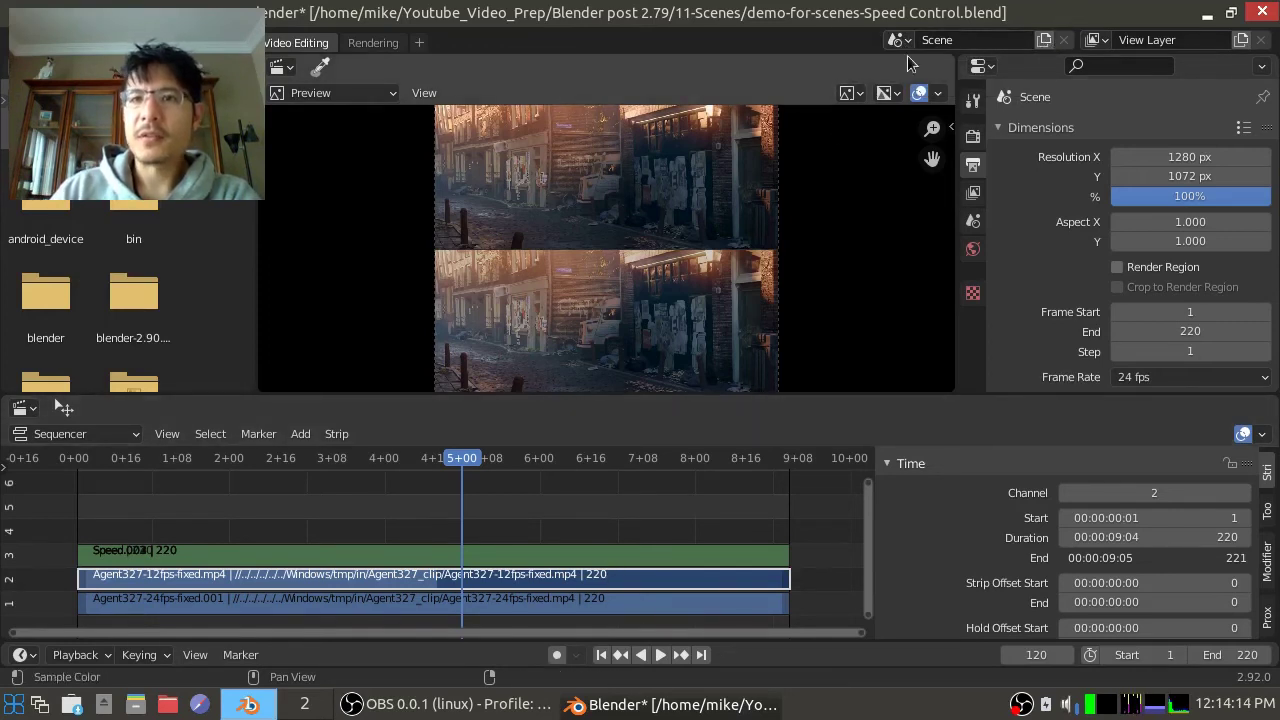
# - Create a new scene with Copy Settings and return to the first frame
pyautogui.click(1044, 40)
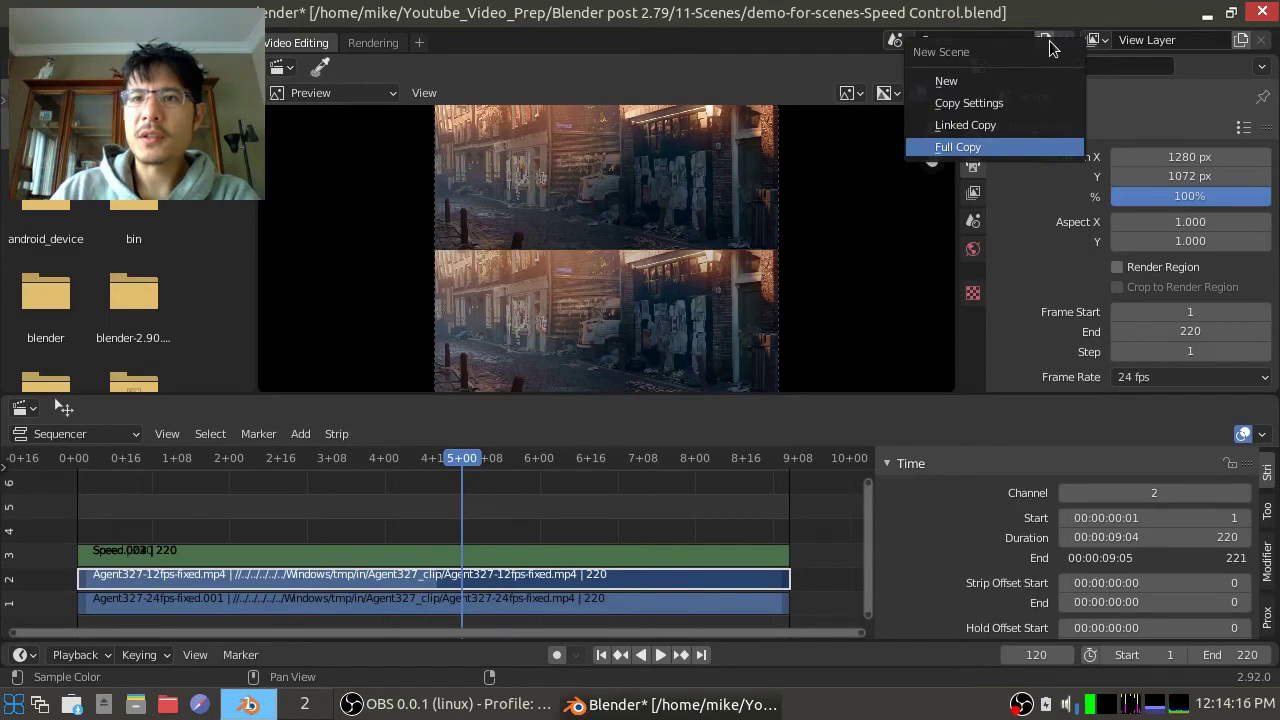
pyautogui.click(1015, 104)
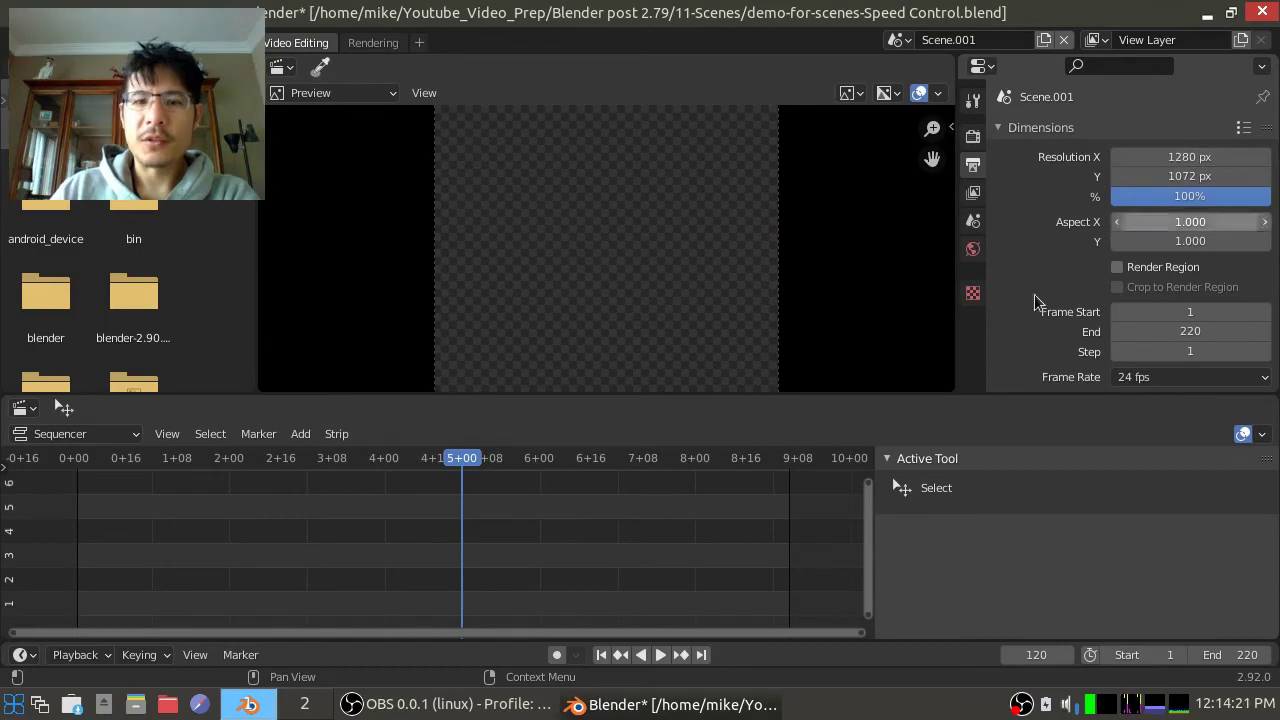
pyautogui.click(601, 654)
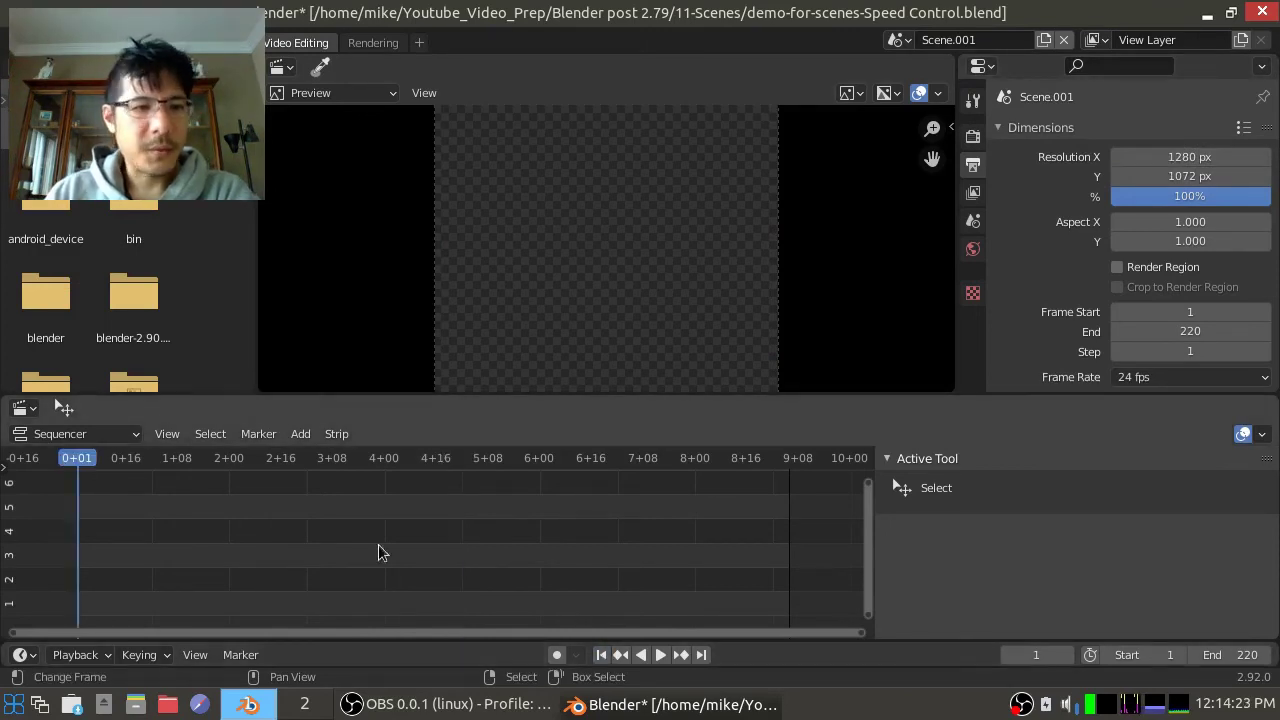
# - Add a Scene strip of the original Scene with its input set to Sequencer
pyautogui.click(302, 434)
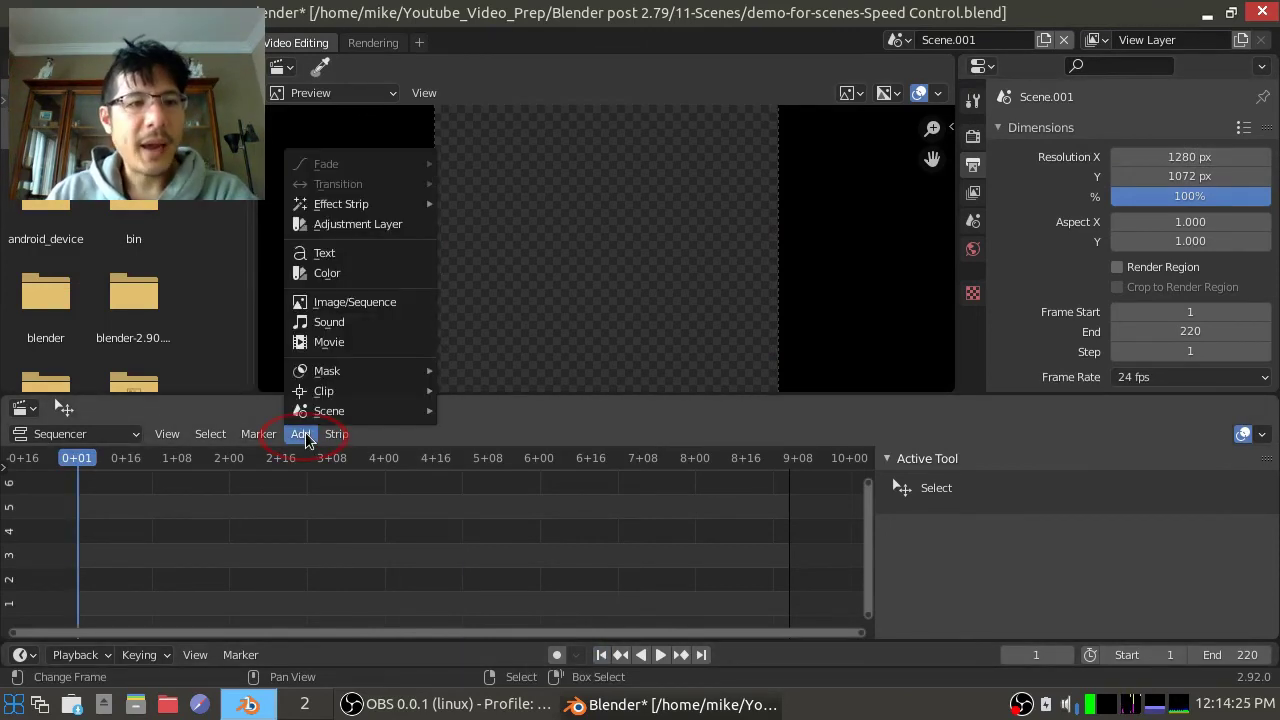
pyautogui.moveTo(330, 411)
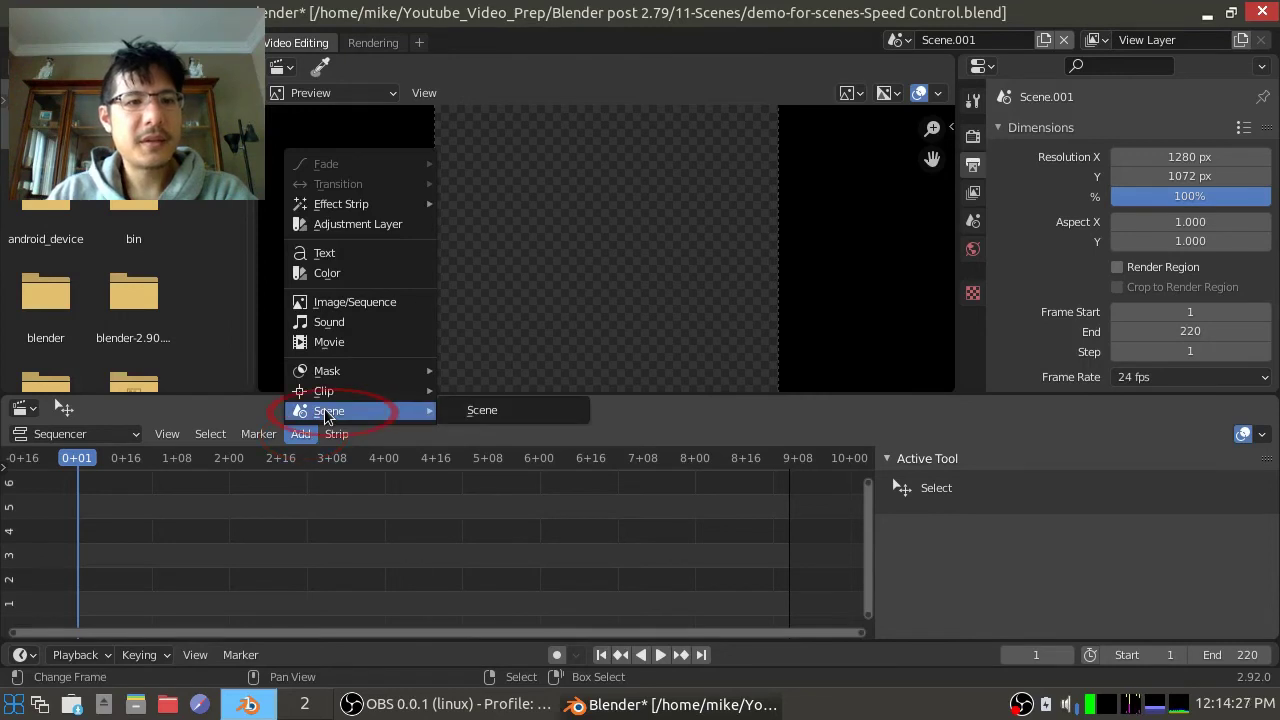
pyautogui.click(503, 414)
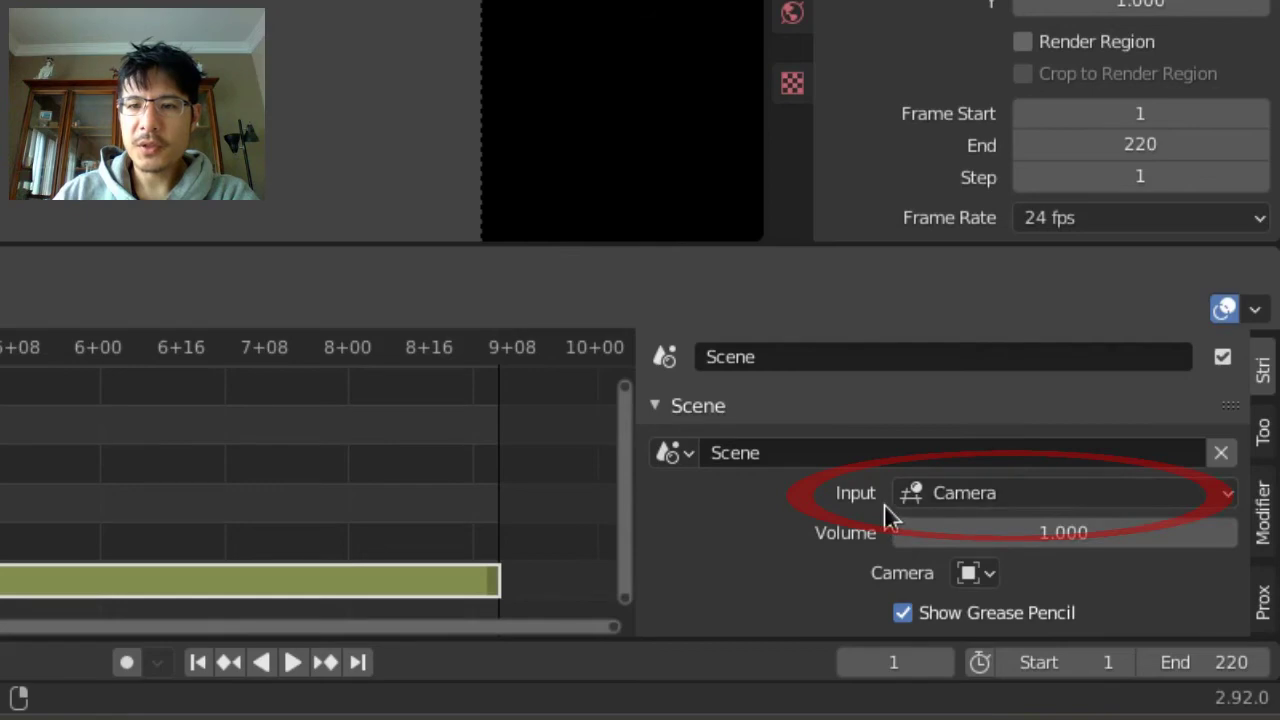
pyautogui.click(975, 495)
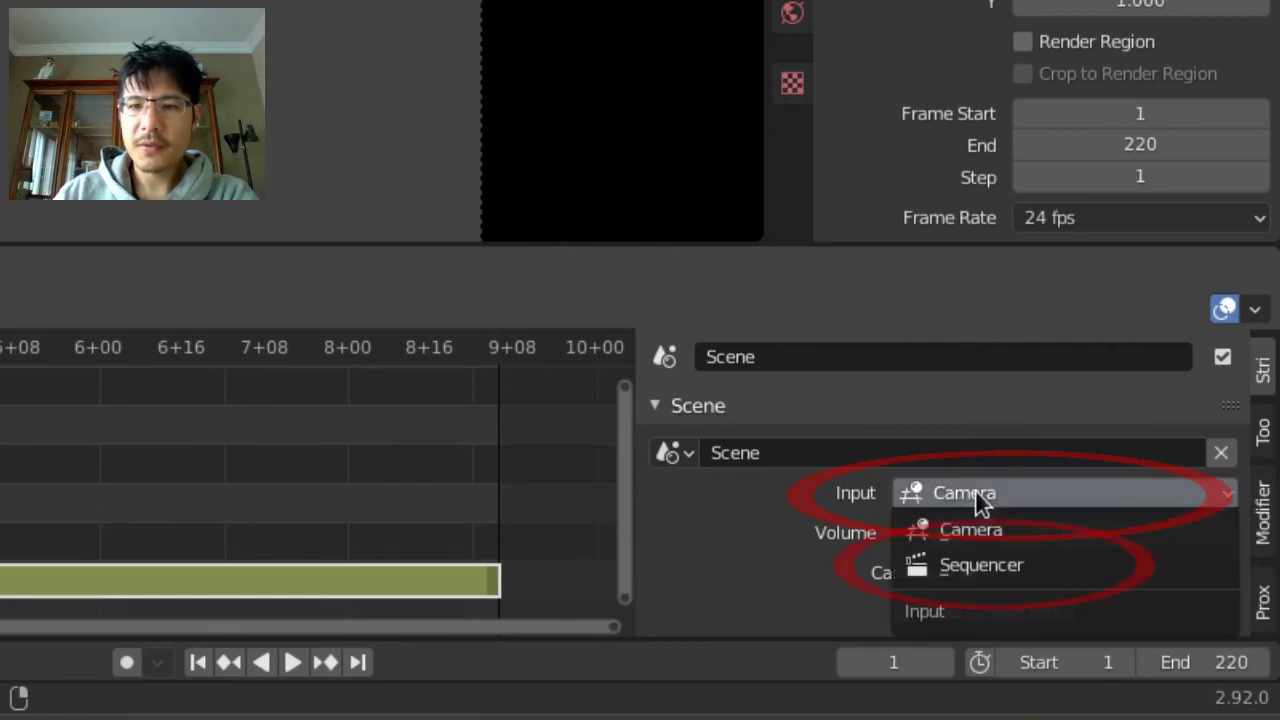
pyautogui.click(1024, 572)
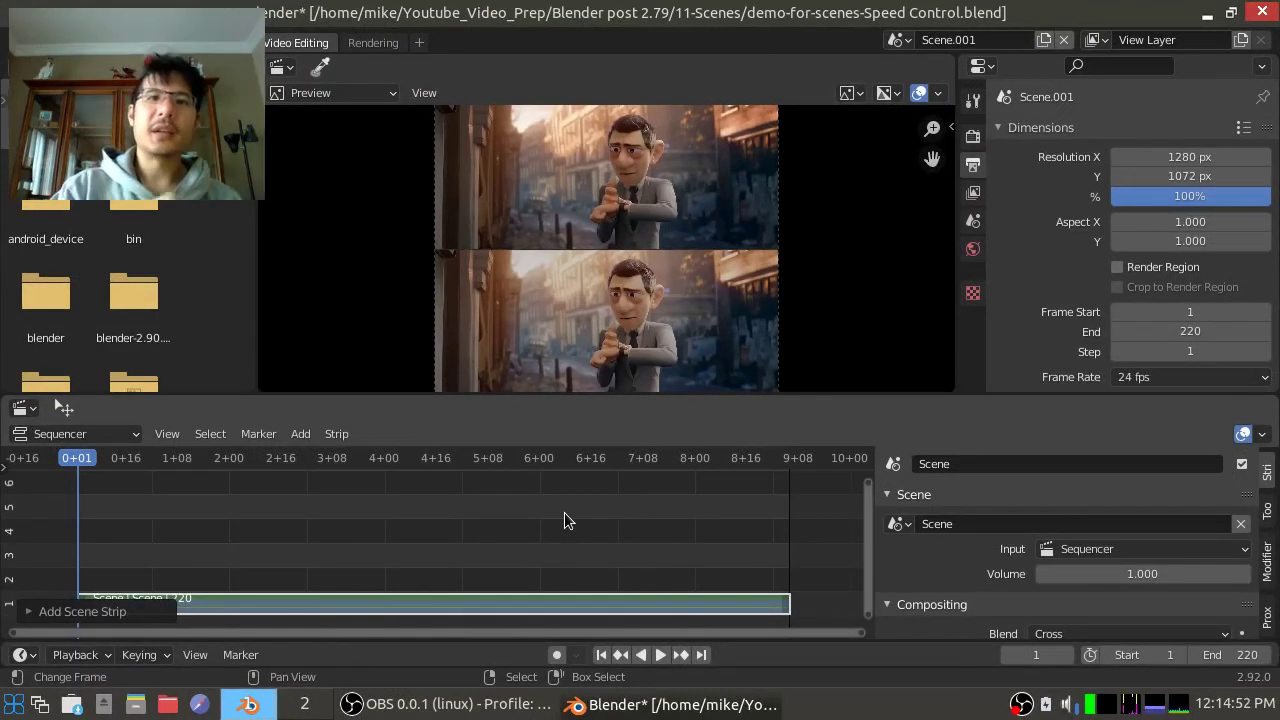
# - Cut the scene strip at frames 59, 113 and 177, then delete the Scene.001 piece
pyautogui.moveTo(163, 552); pyautogui.dragTo(267, 538)
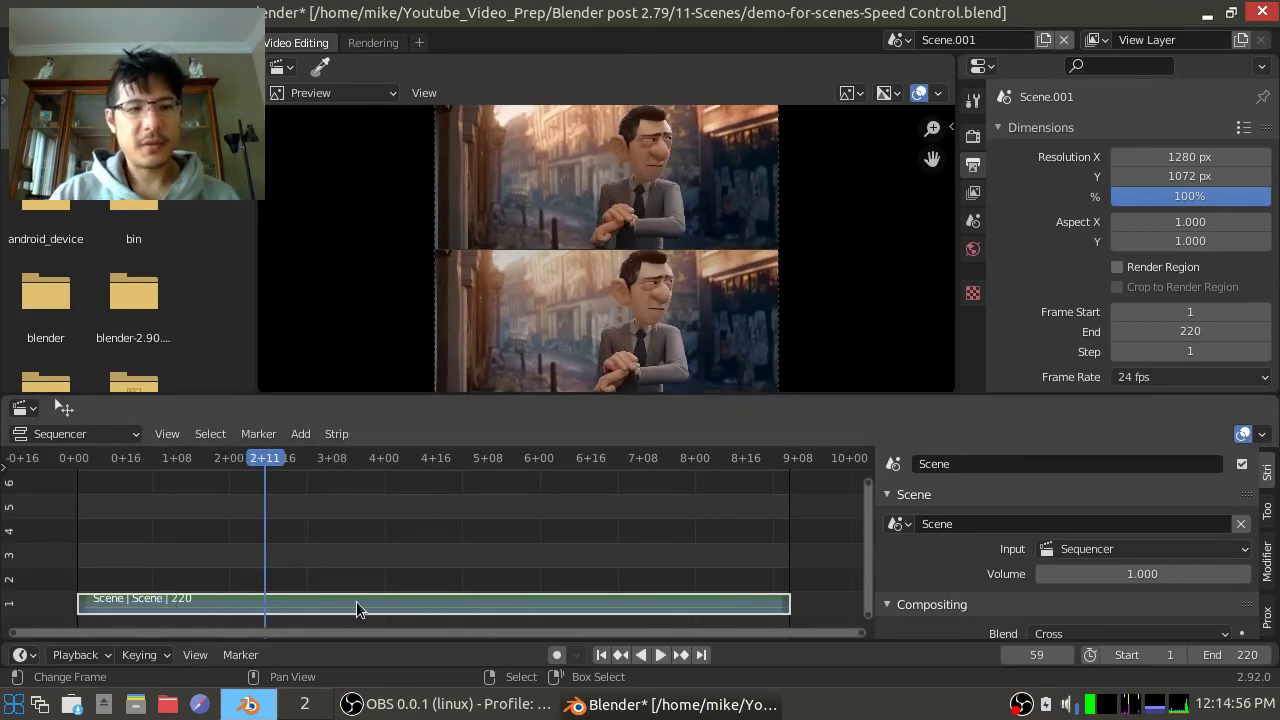
pyautogui.press('k')
pyautogui.click(440, 537)
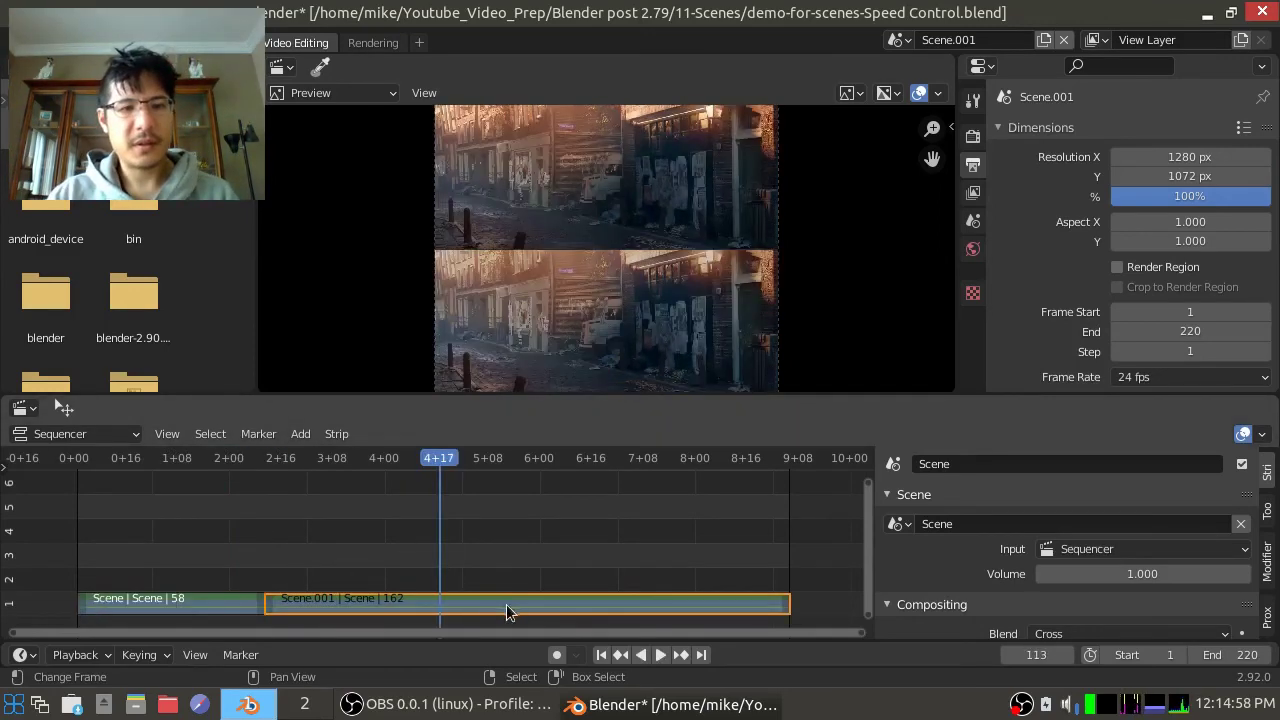
pyautogui.press('k')
pyautogui.click(645, 535)
pyautogui.press('k')
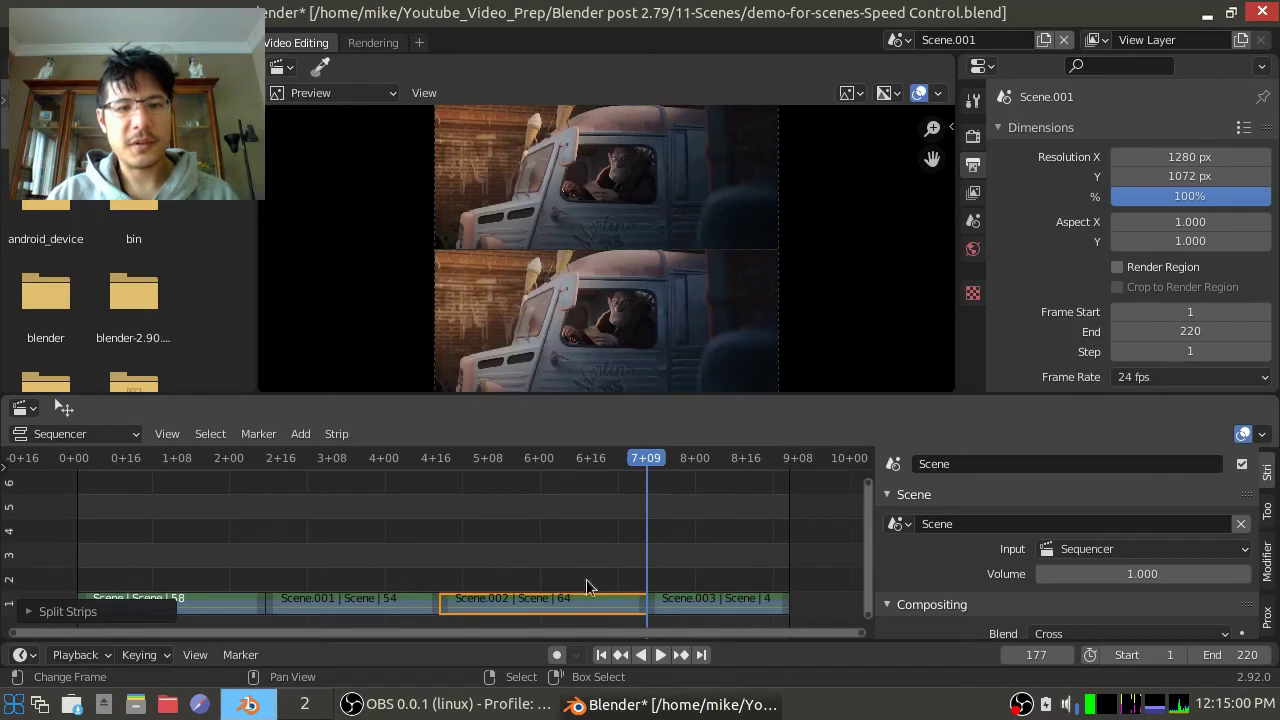
pyautogui.click(380, 605)
pyautogui.press('Delete')
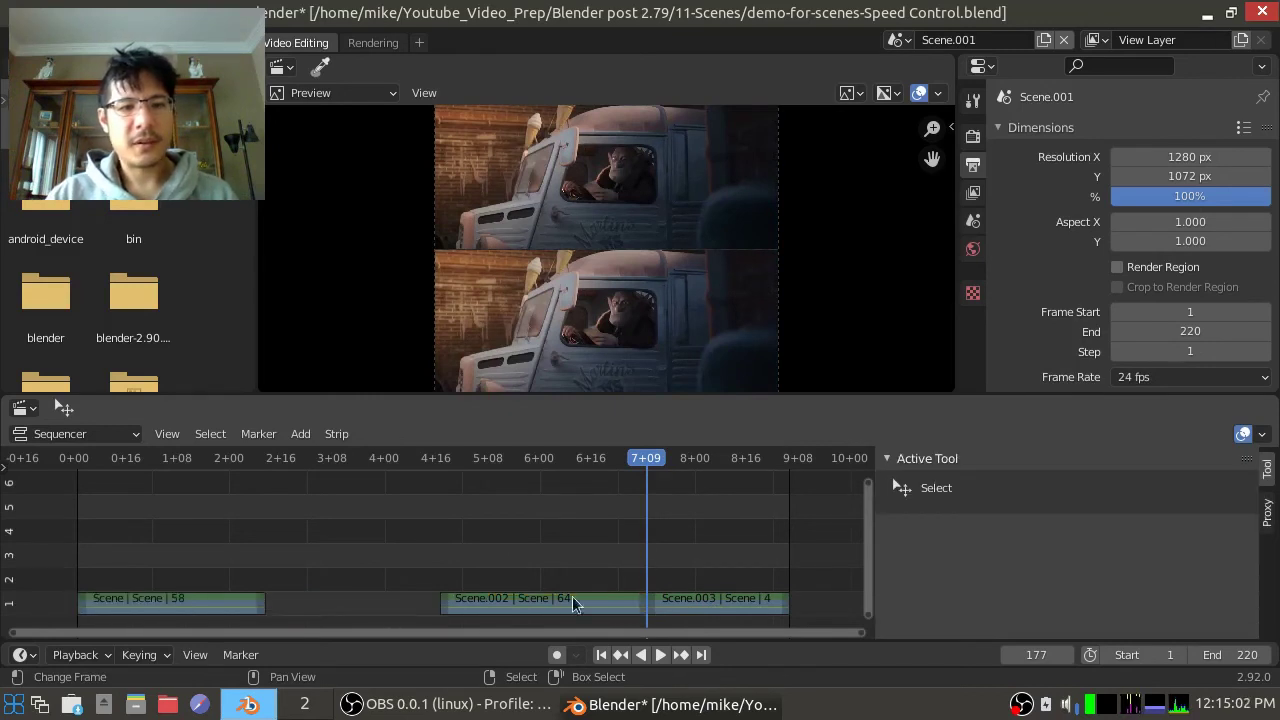
# - Move Scene.003 after the first piece, close the gap with Scene.002, and play back
pyautogui.click(705, 606)
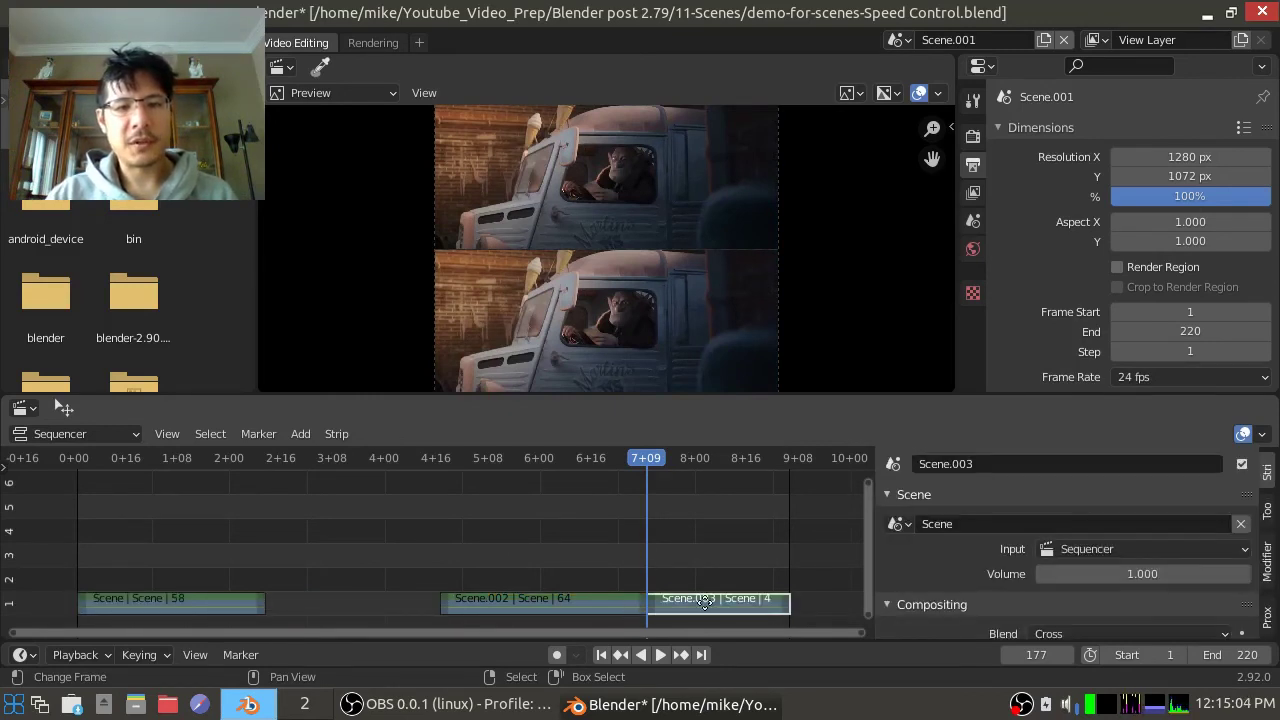
pyautogui.press('g')
pyautogui.click(285, 607)
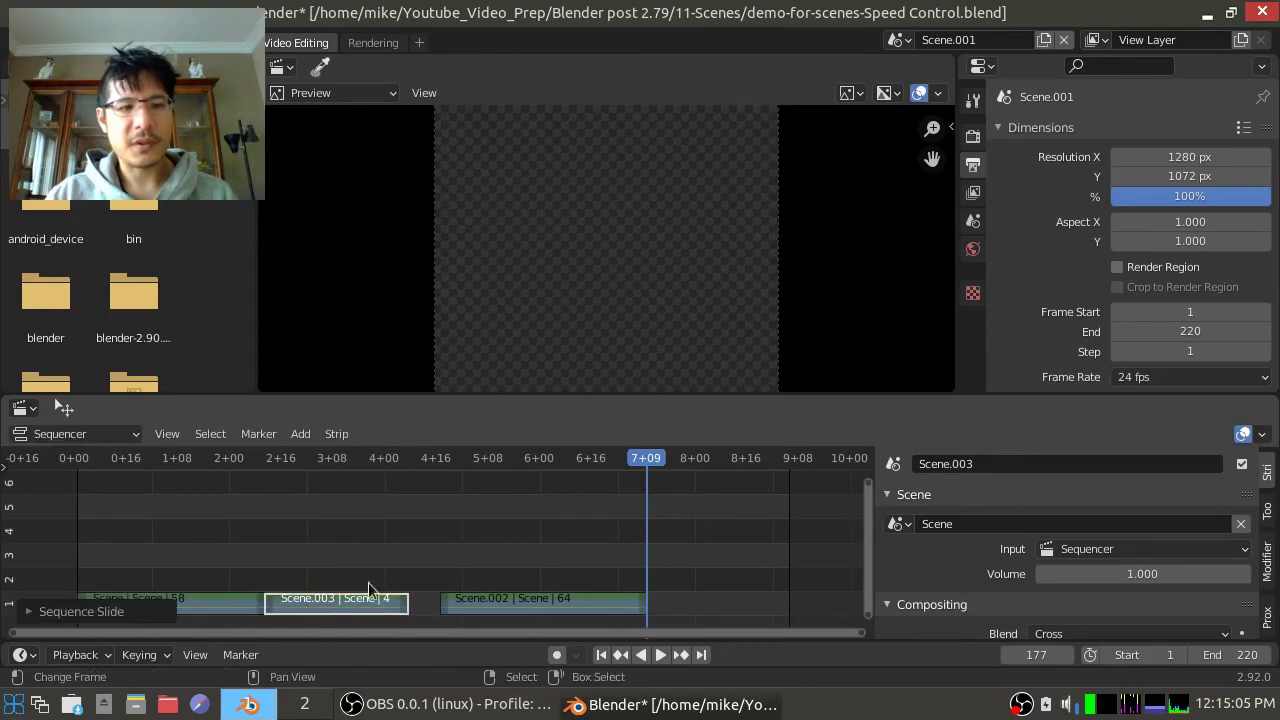
pyautogui.click(477, 607)
pyautogui.press('g')
pyautogui.click(205, 580)
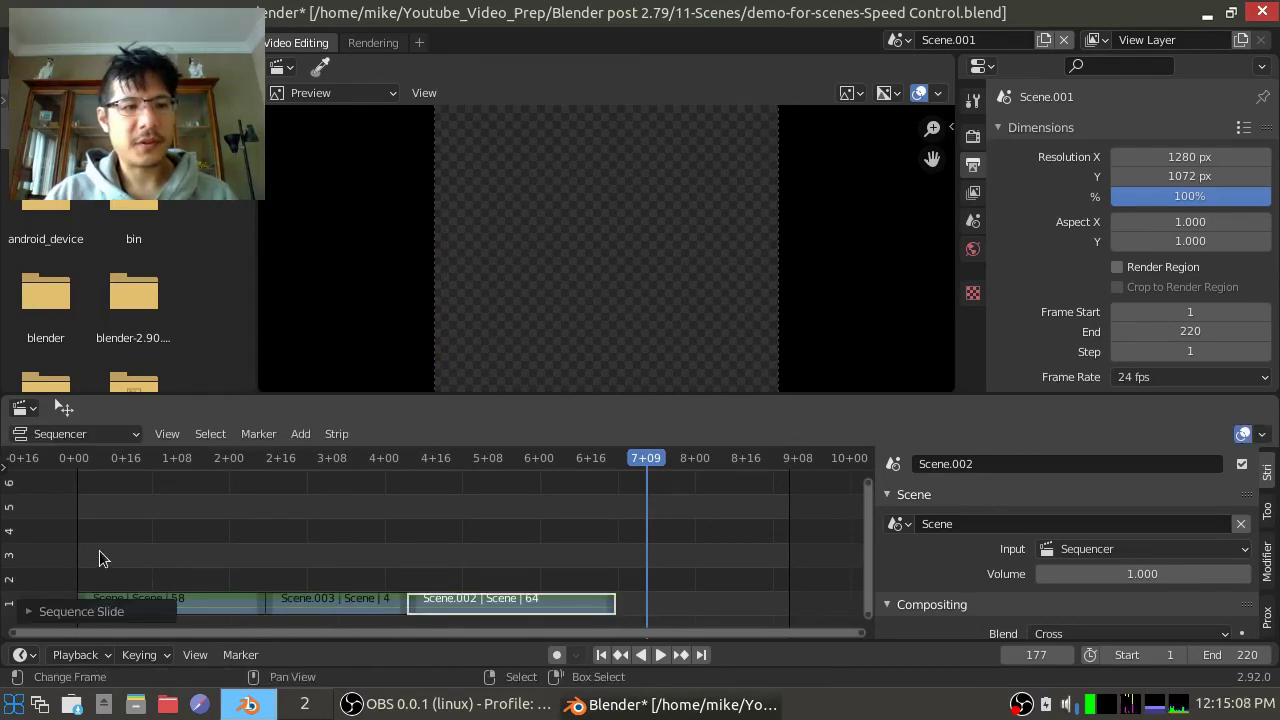
pyautogui.hotkey('shift', 'Left')
pyautogui.press('space')
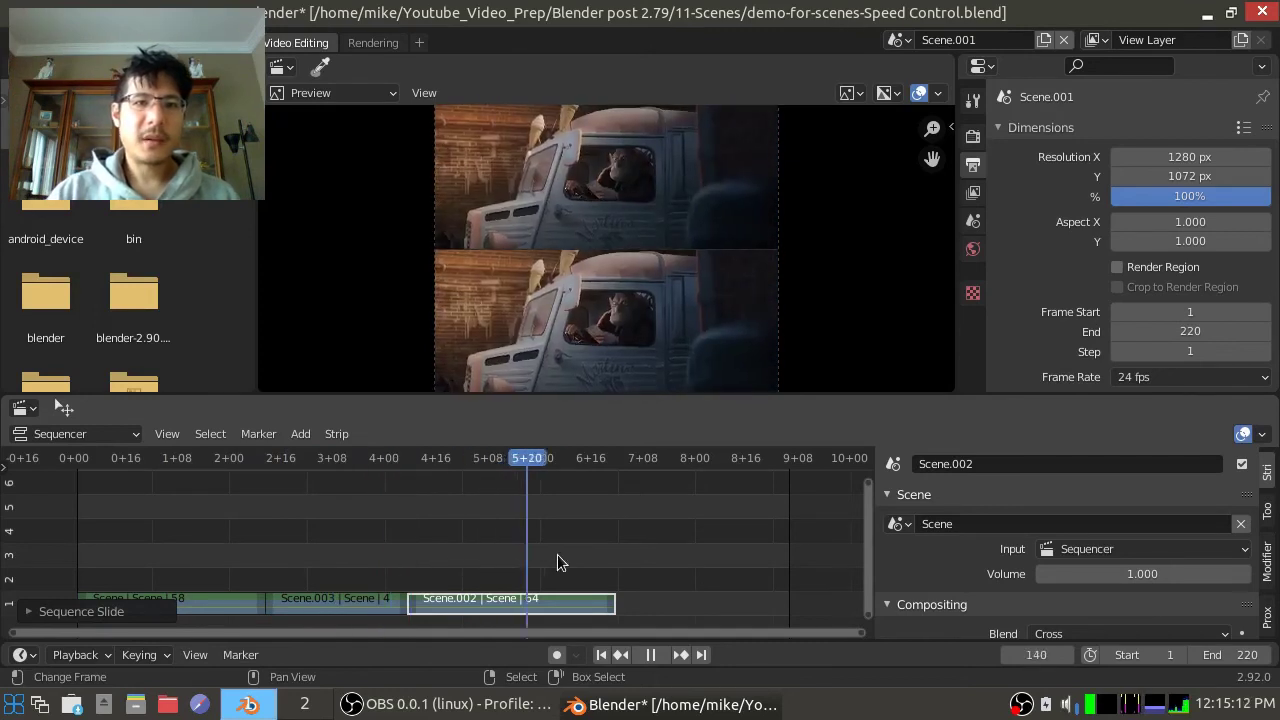
pyautogui.press('space')
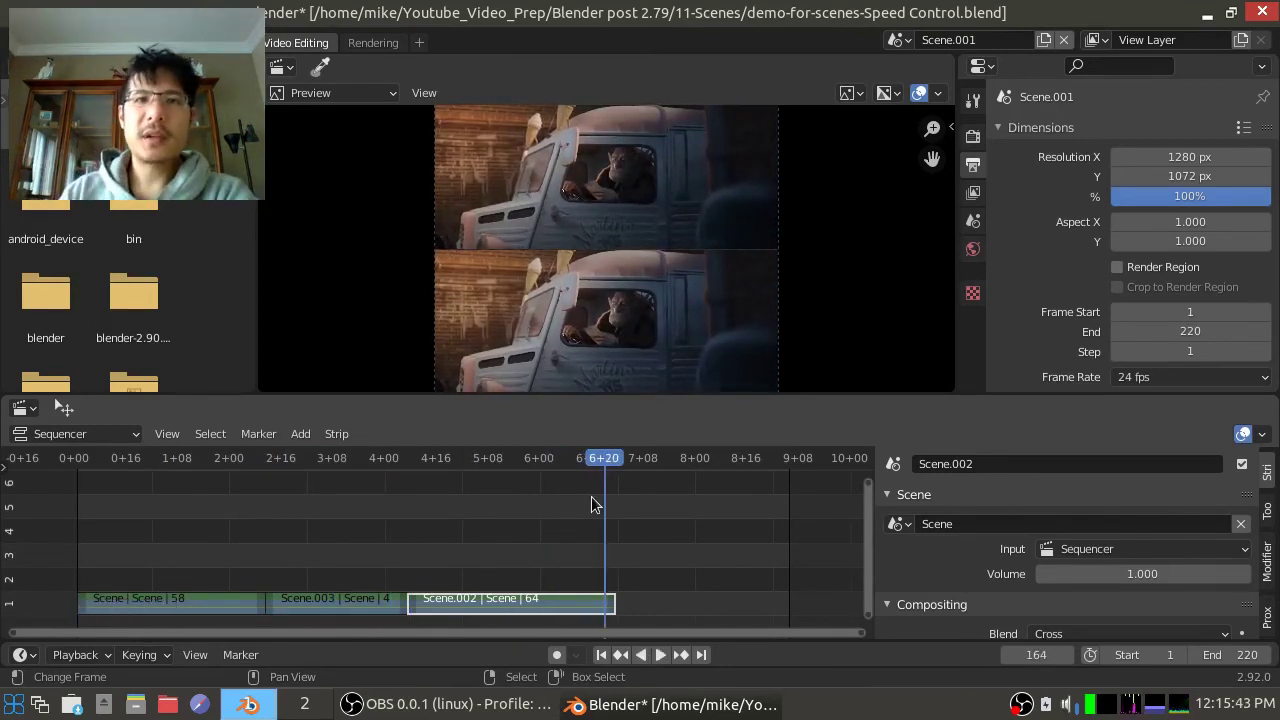